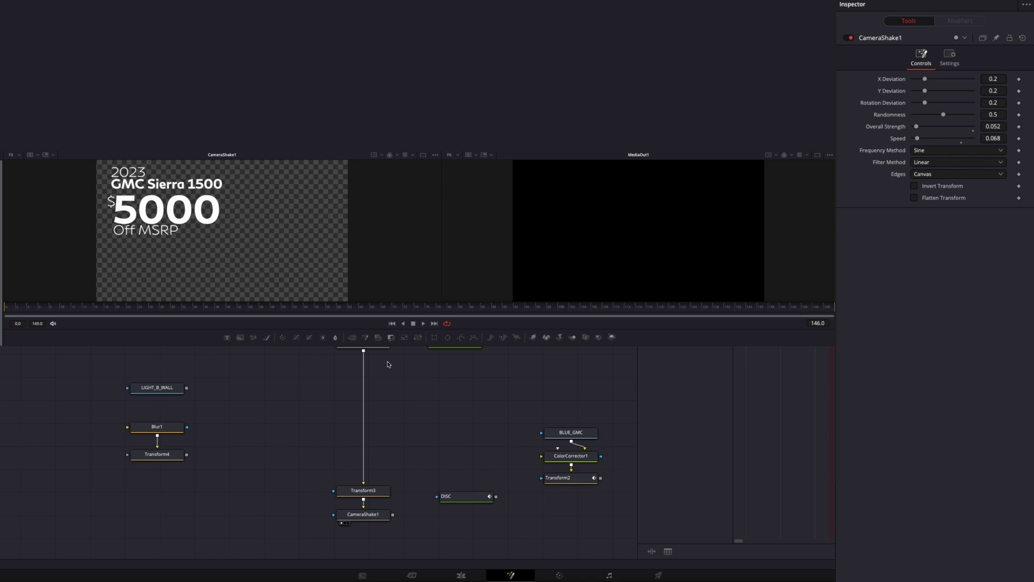
Look over the composition's node tree and its clip in the edit timeline, and scrub through the combined text animation.
scroll(293, 395, "up", 3)
left_click_drag(273, 379, 161, 470)
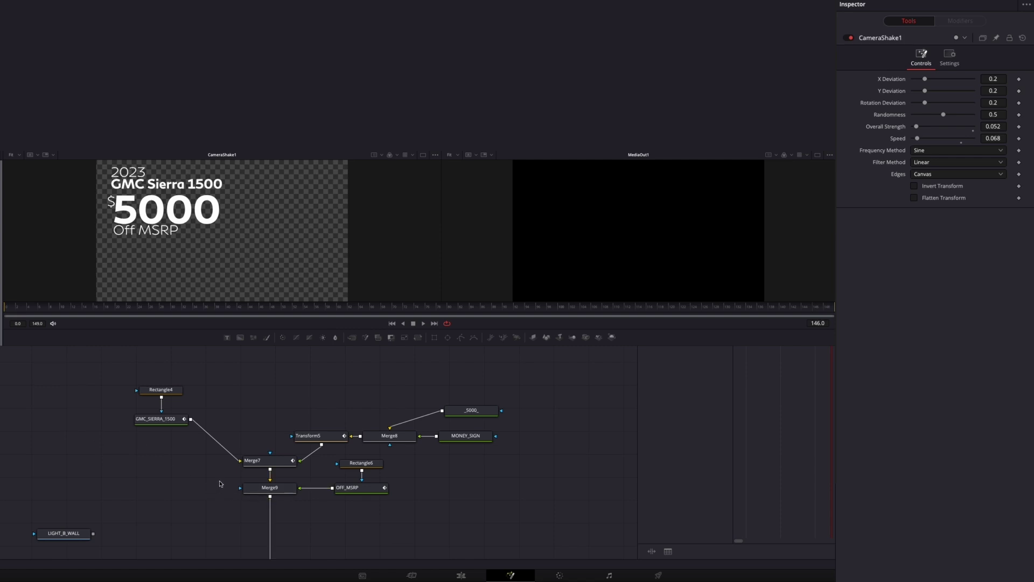
left_click(178, 420)
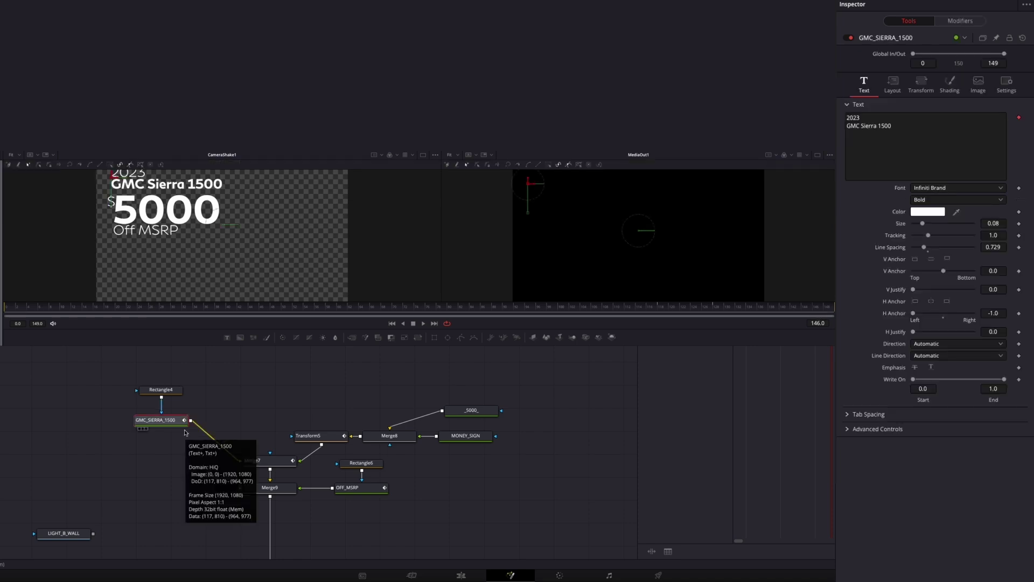
left_click_drag(185, 433, 225, 386)
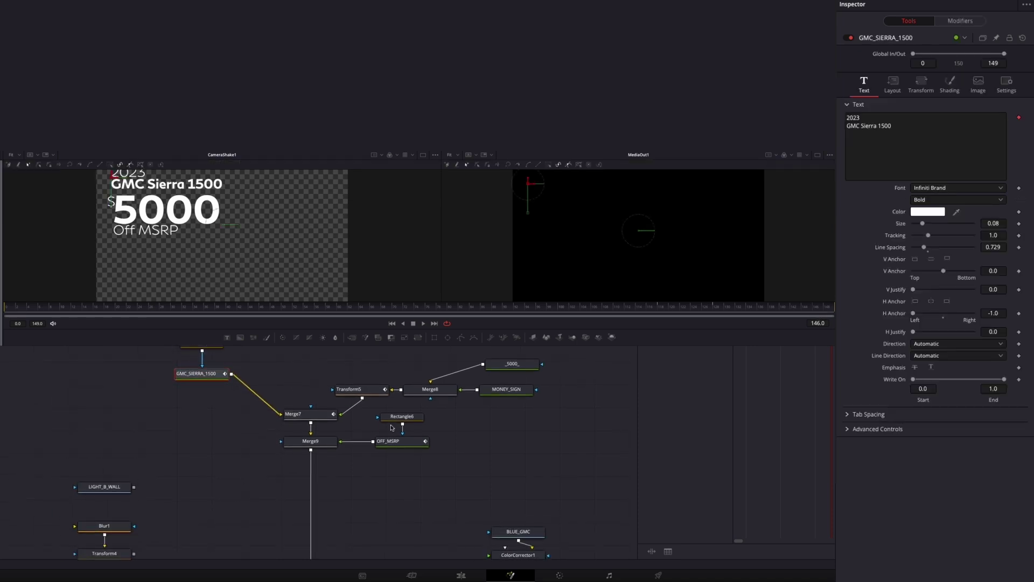
left_click_drag(360, 465, 430, 392)
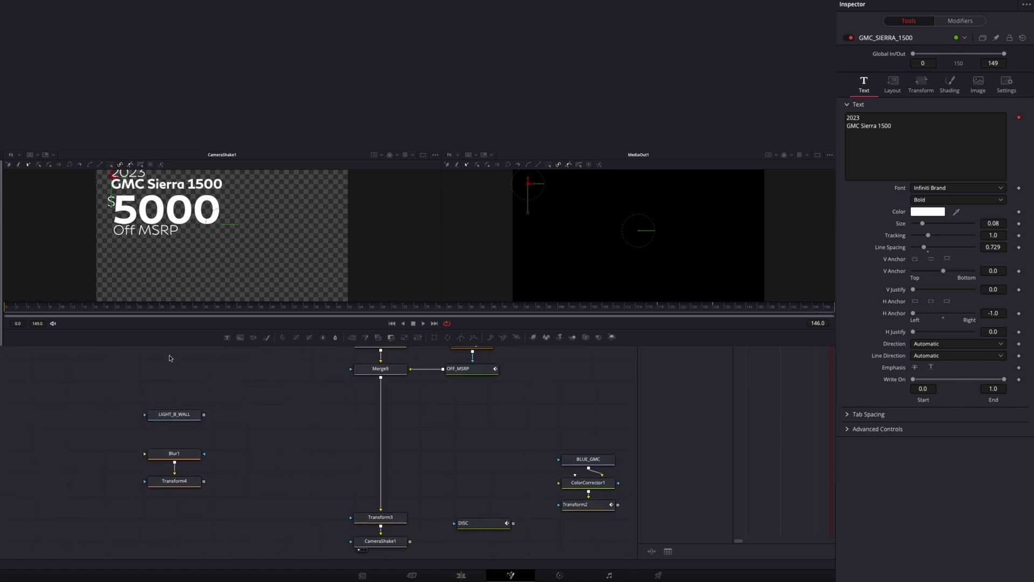
left_click(461, 575)
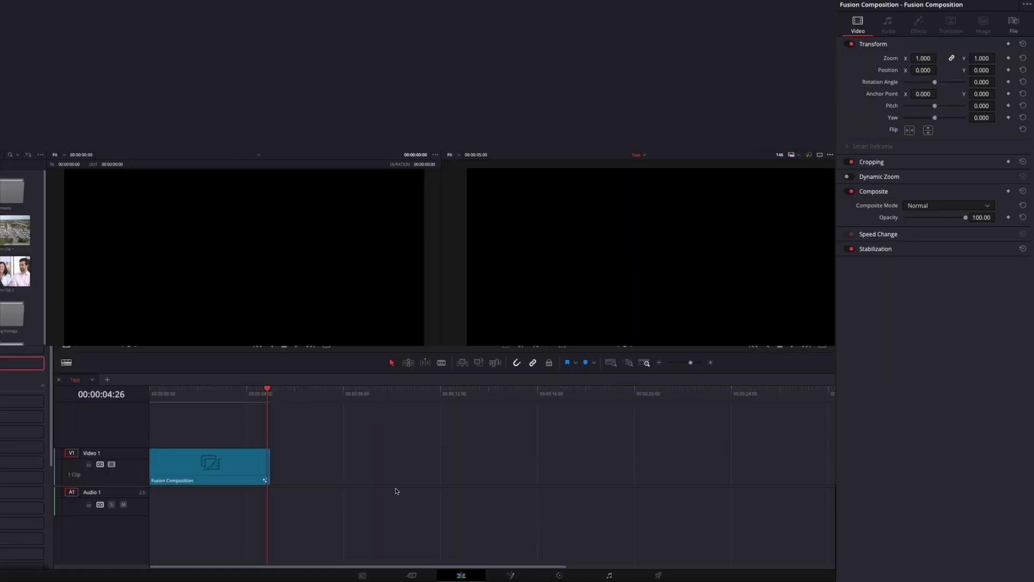
left_click(519, 578)
mouse_move(413, 382)
left_mouse_down()
mouse_move(393, 365)
mouse_move(328, 448)
mouse_move(282, 394)
mouse_move(469, 373)
mouse_move(398, 388)
left_mouse_up()
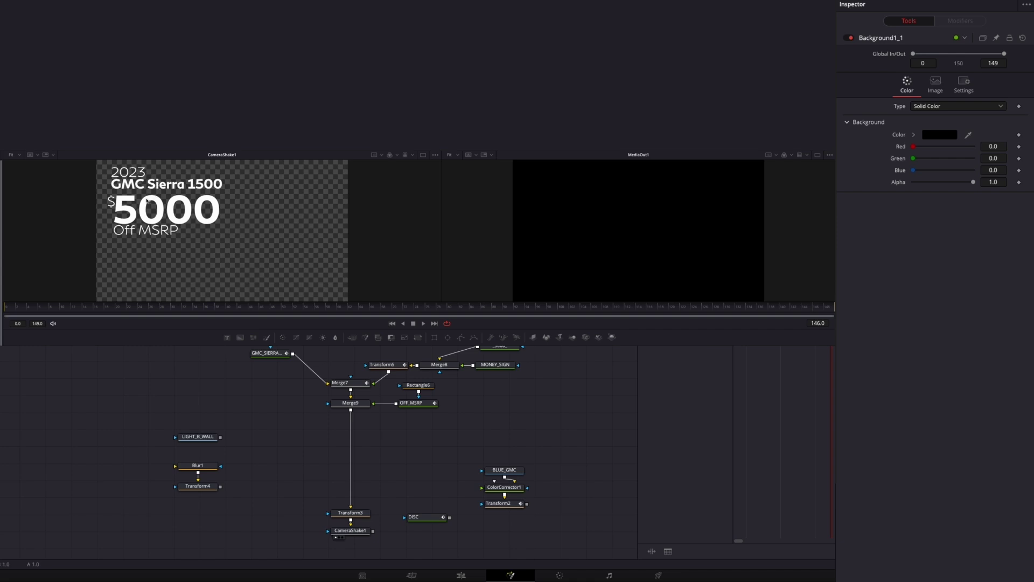
left_click_drag(36, 306, 769, 312)
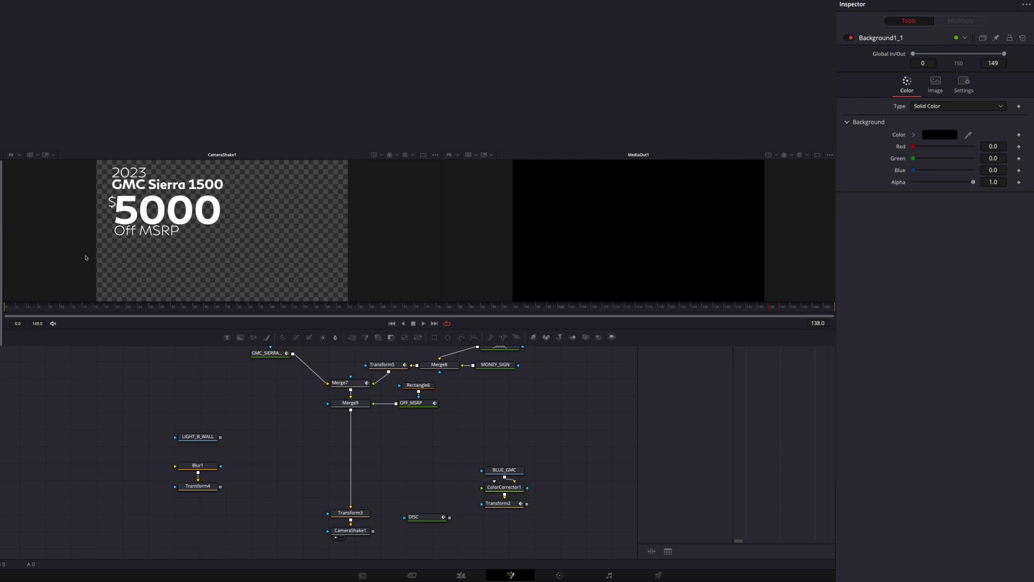
View the GMC_SIERRA_1500 text node on its own, scrub through its reveal, and display its Rectangle4 mask in the viewer.
left_click(268, 354)
key("1")
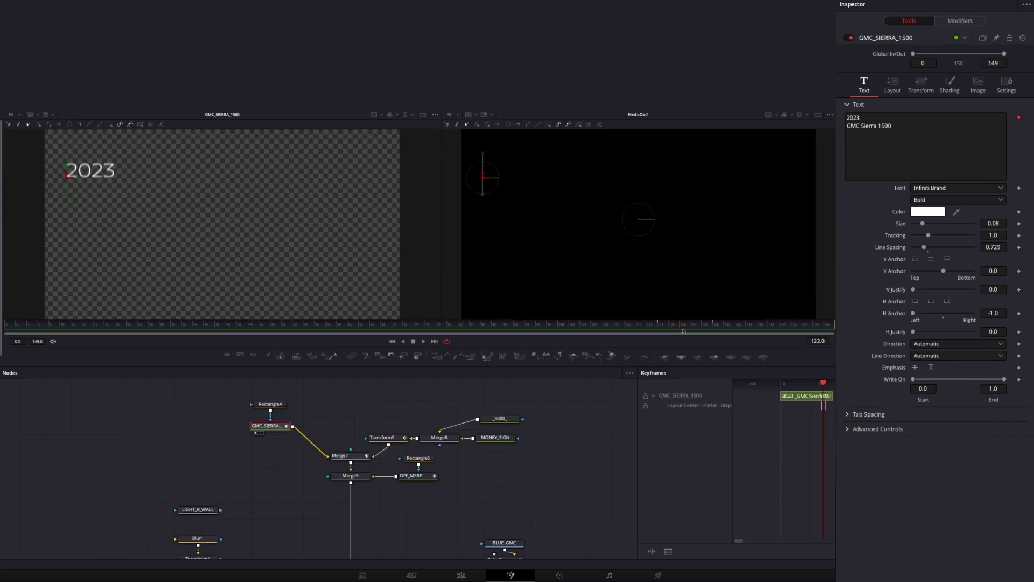
left_click_drag(683, 330, 717, 328)
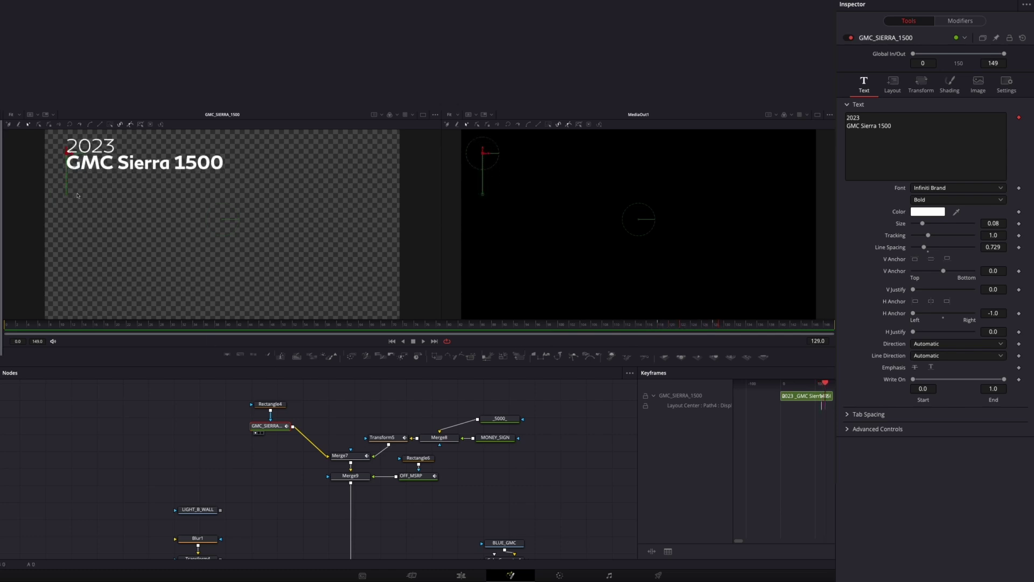
left_click(657, 325)
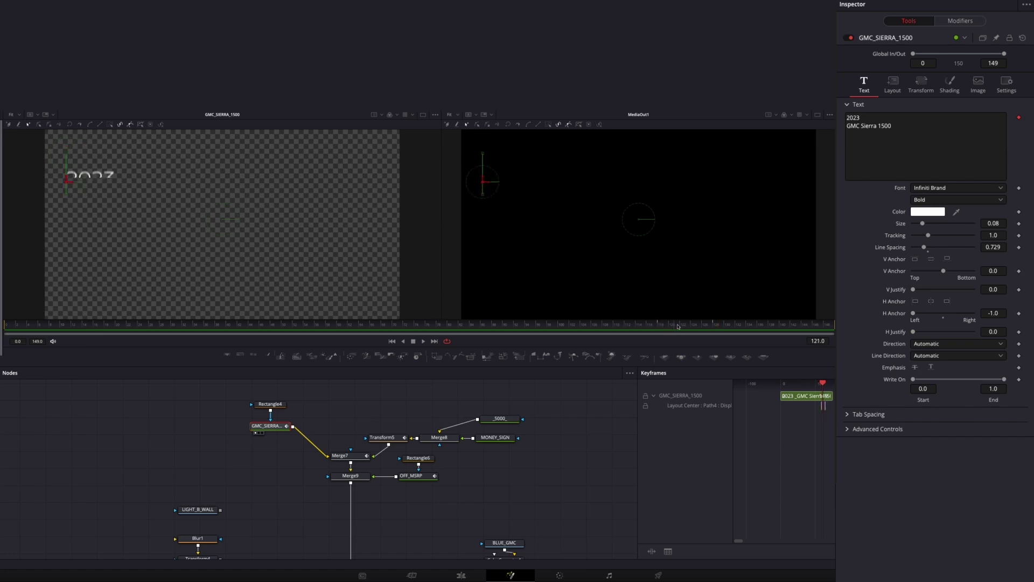
left_click(276, 404)
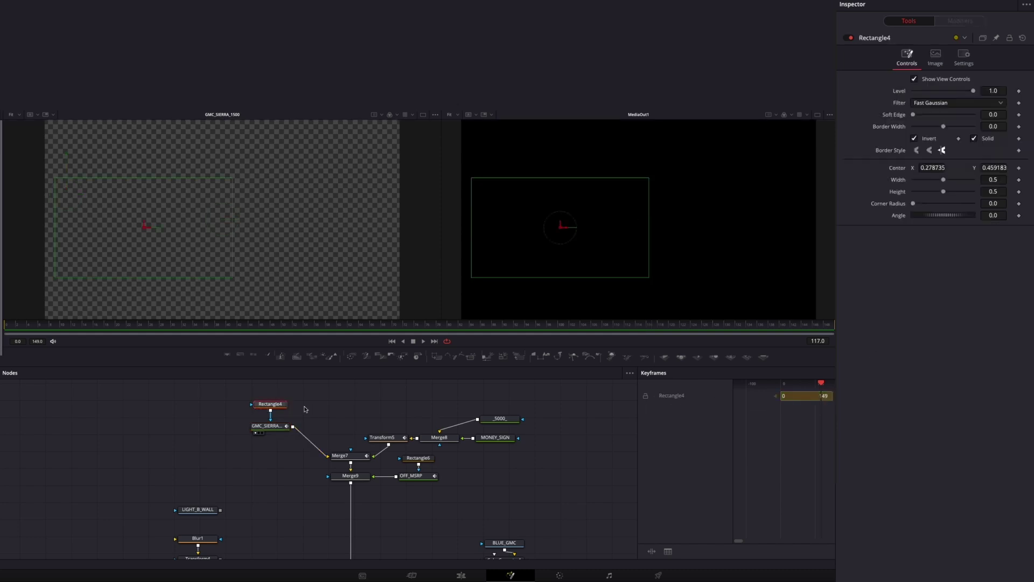
key("1")
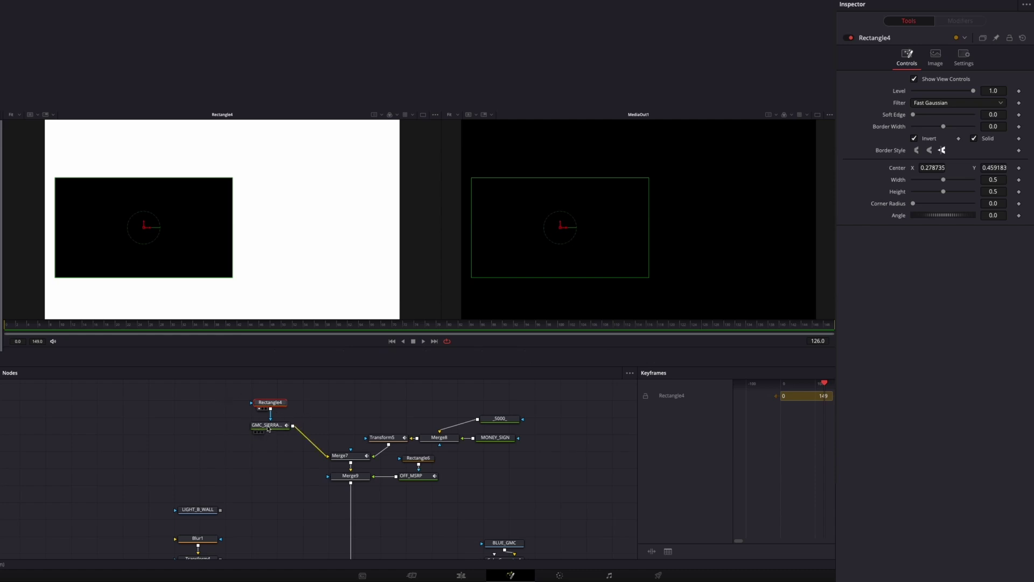
Try Rectangle4 as the mask of Merge7, and reconnect it to the GMC_SIERRA_1500 text node.
scroll(335, 409, "up", 3)
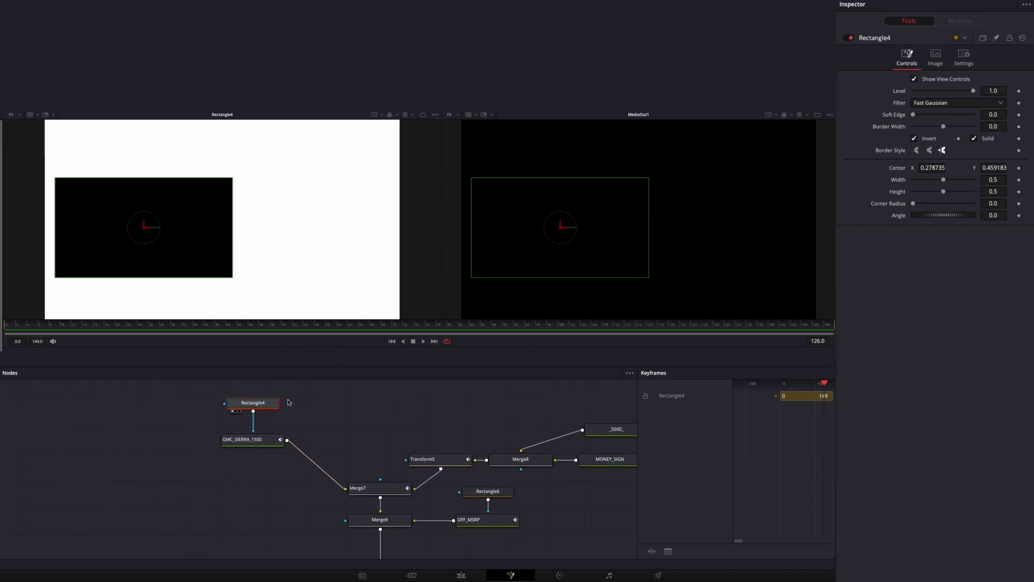
left_click_drag(254, 423, 365, 488)
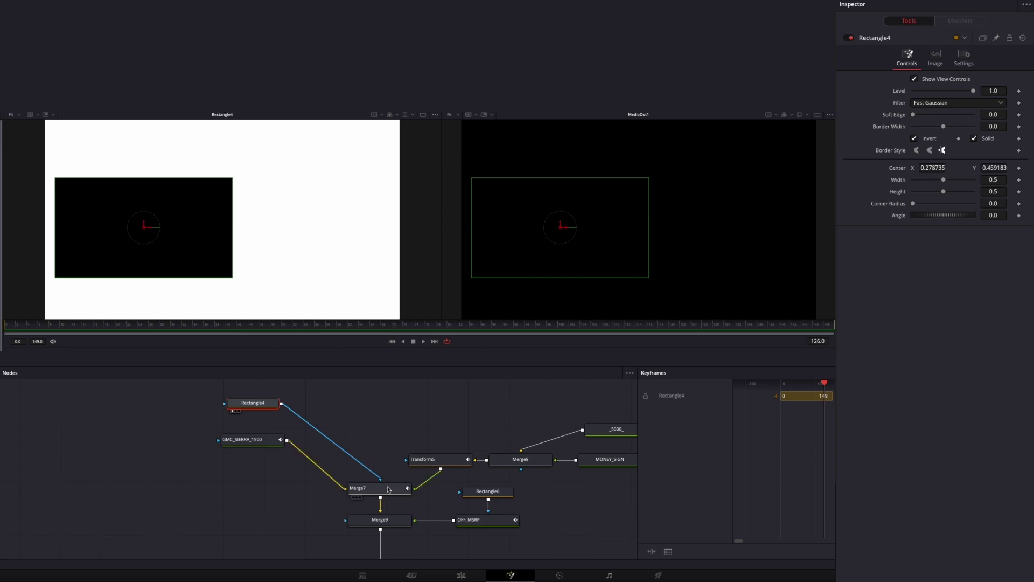
left_click(242, 440)
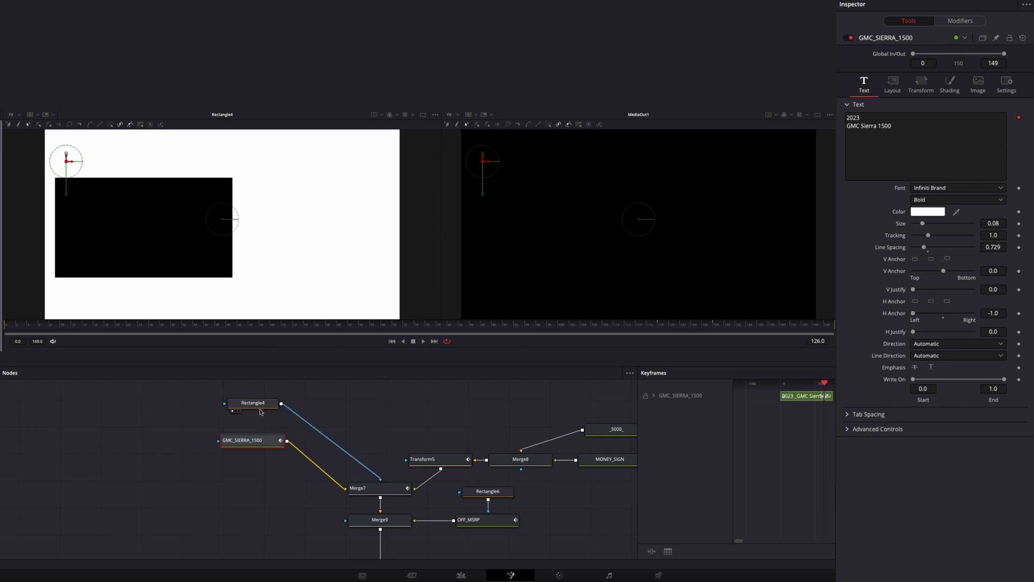
left_click(378, 478)
left_click_drag(281, 404, 262, 437)
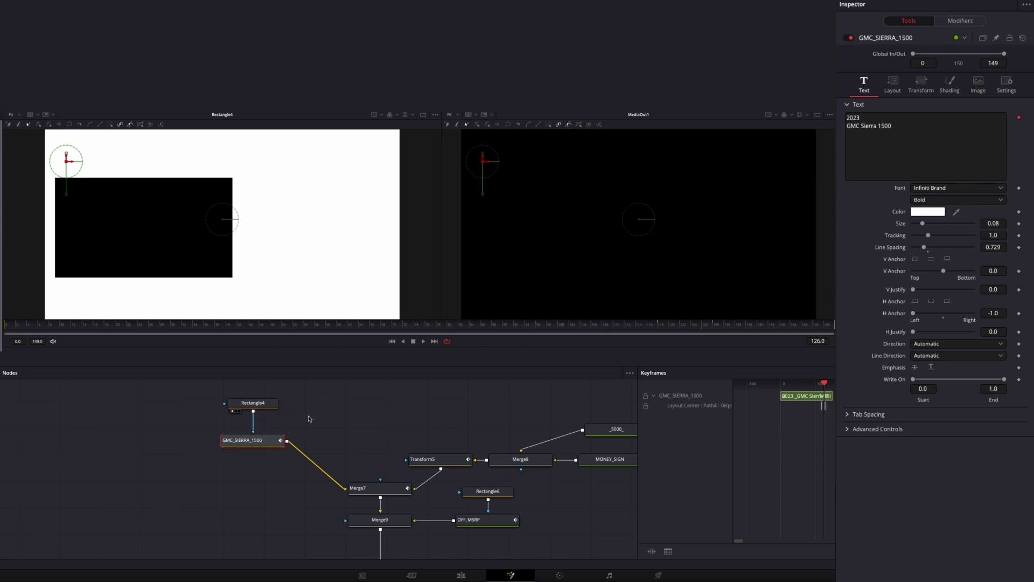
Examine the layout center keyframes of GMC_SIERRA_1500 from frame 118, scrubbing through the masked reveal with the text node in the viewer.
scroll(418, 438, "right", 5)
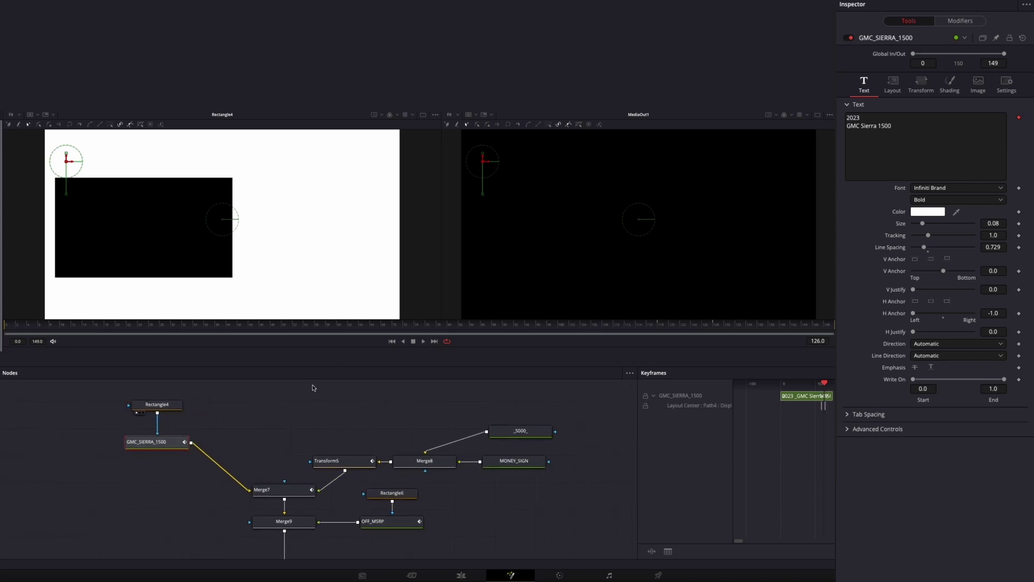
left_click(942, 21)
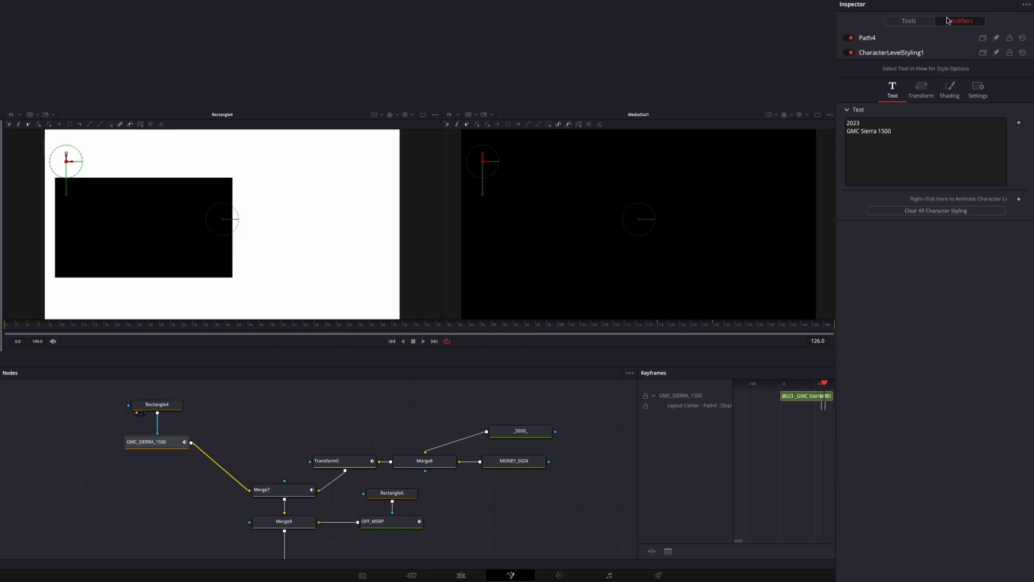
left_click(919, 20)
left_click(893, 83)
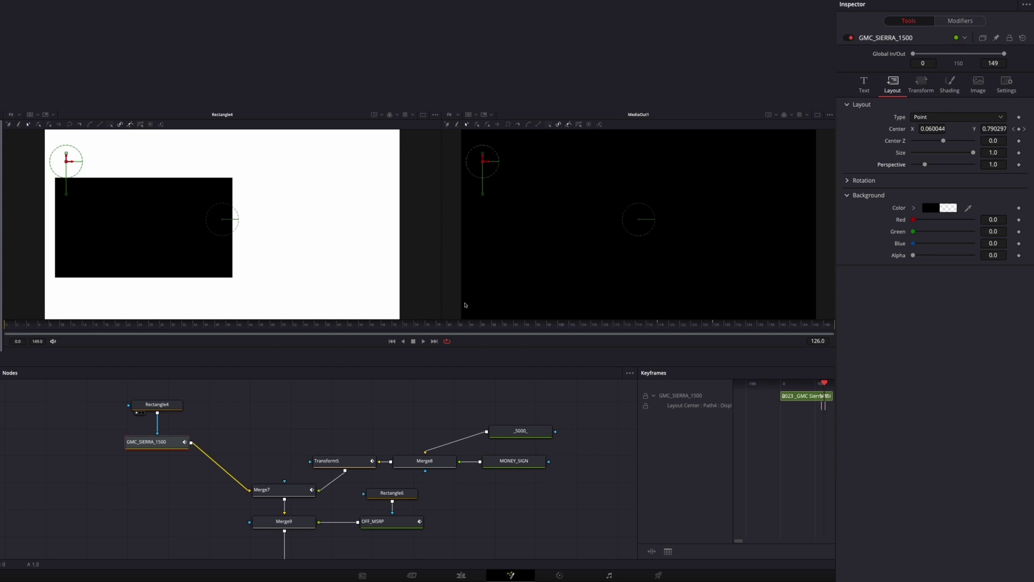
left_click(658, 328)
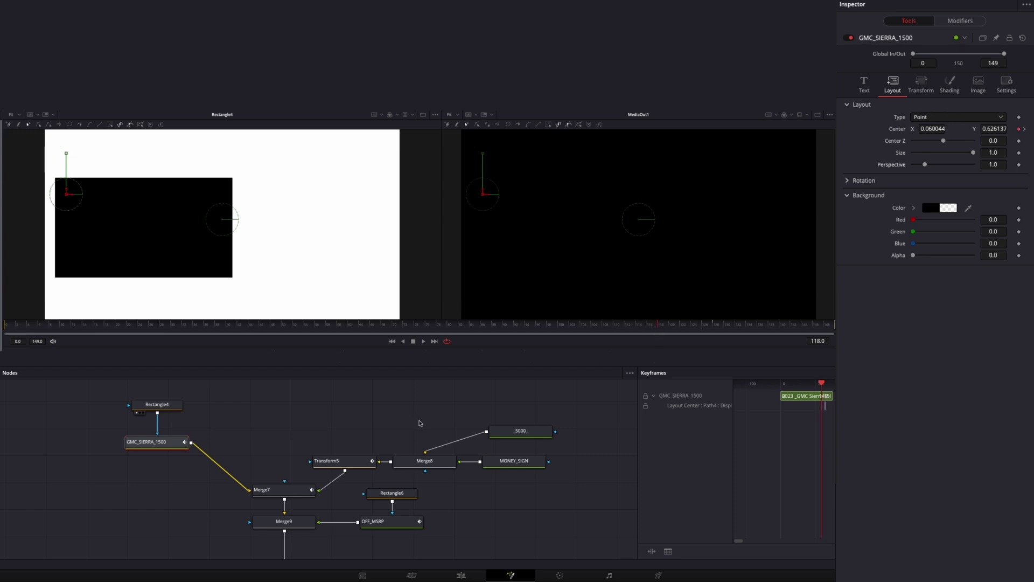
key("1")
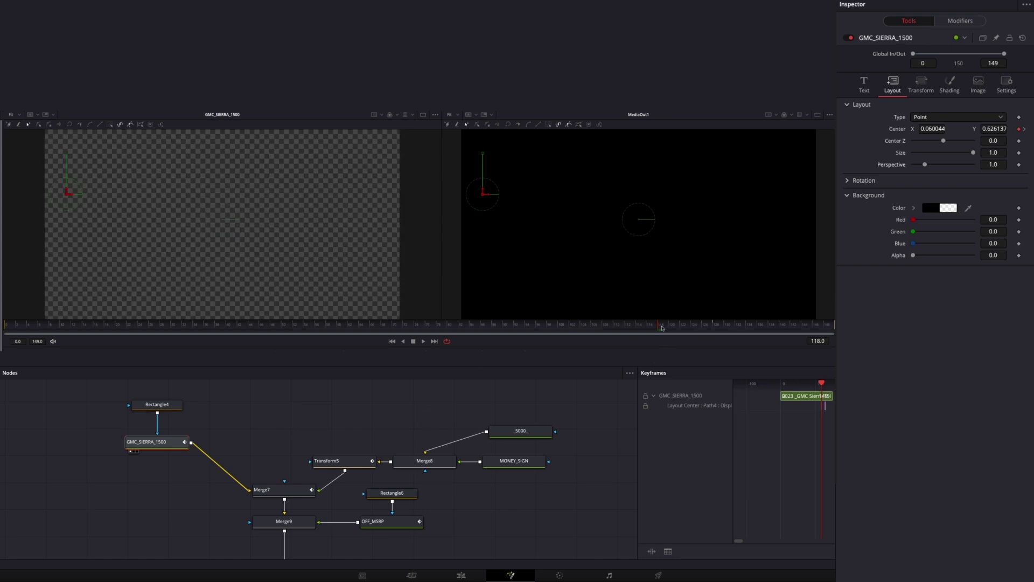
left_click_drag(660, 327, 725, 323)
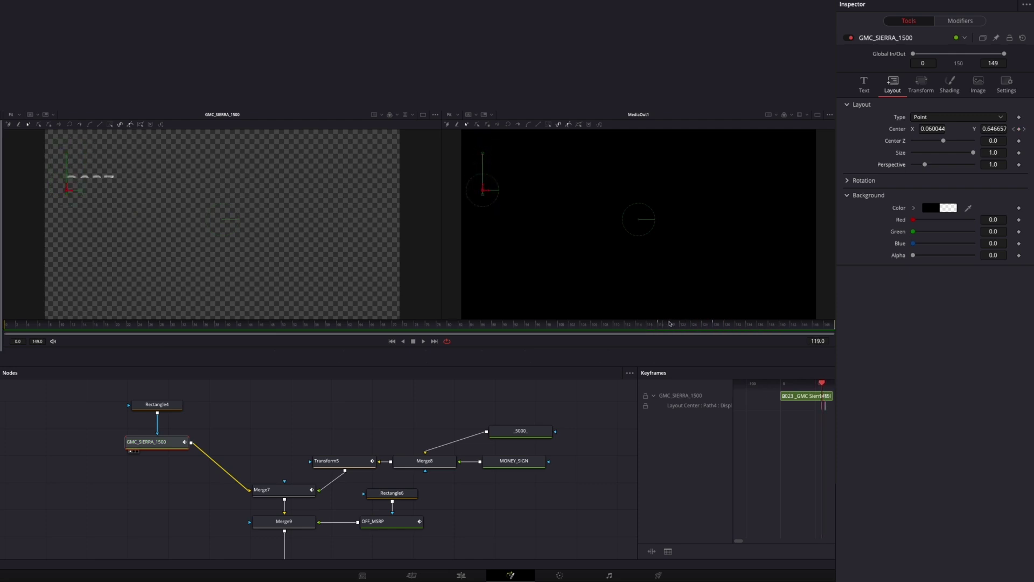
Smooth both displacement keyframes of GMC_SIERRA_1500 in the Spline editor, with Ease In 49.1 and Ease Out 16.5.
key("F8")
left_click(401, 396)
left_click(760, 374)
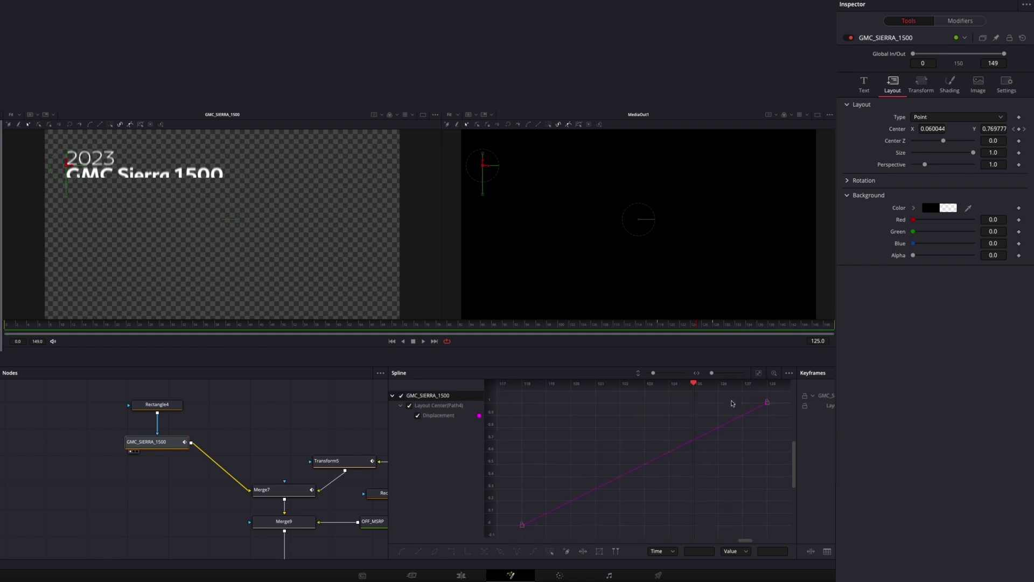
left_click_drag(781, 393, 466, 542)
key("shift+s")
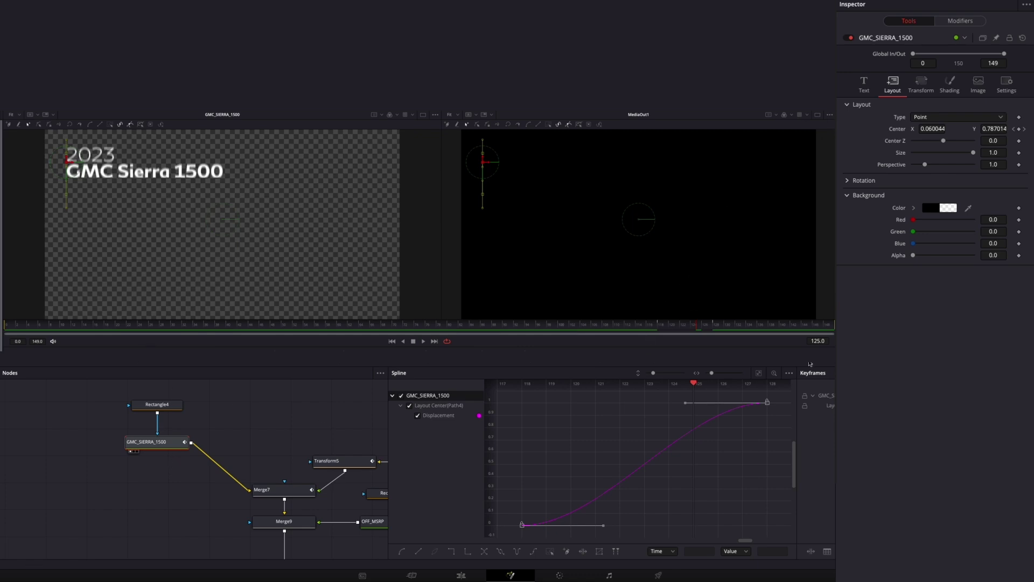
key("t")
mouse_move(704, 385)
left_mouse_down()
mouse_move(784, 387)
mouse_move(703, 388)
left_mouse_up()
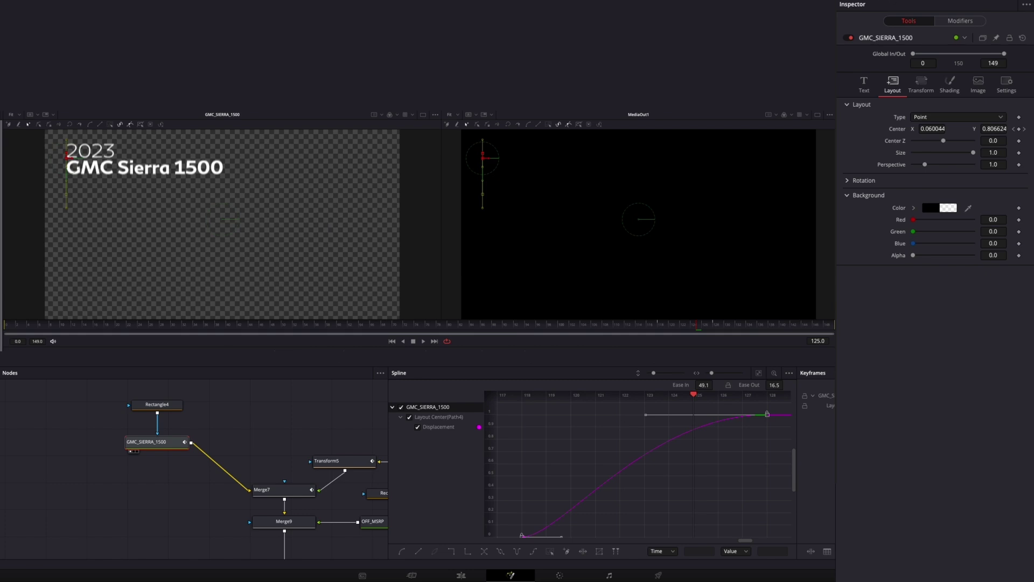
Examine the text settings of GMC_SIERRA_1500 at frame 134, with the title enlarged, and check the modifier options for its text.
left_click(911, 90)
left_click(870, 89)
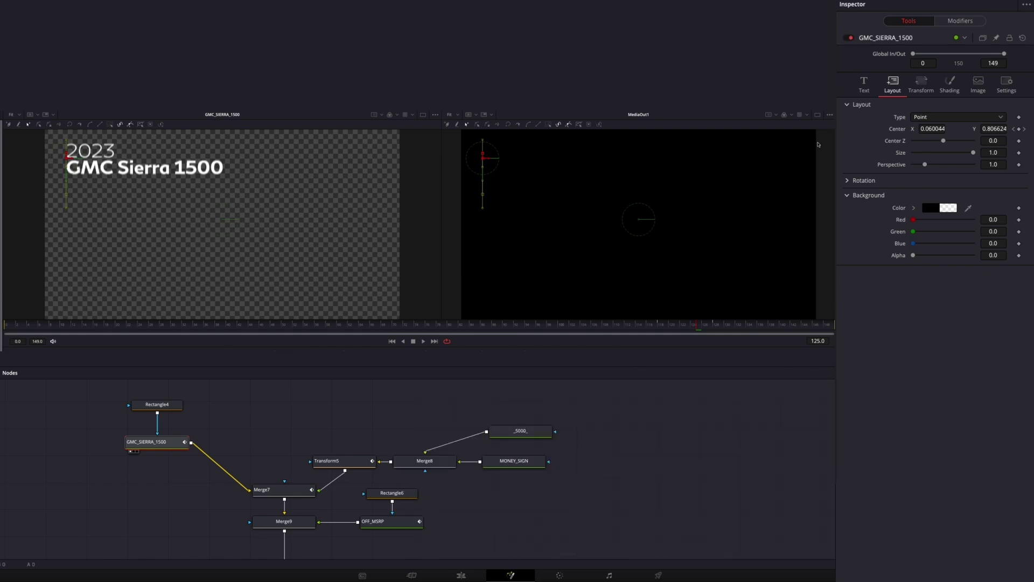
left_click(864, 80)
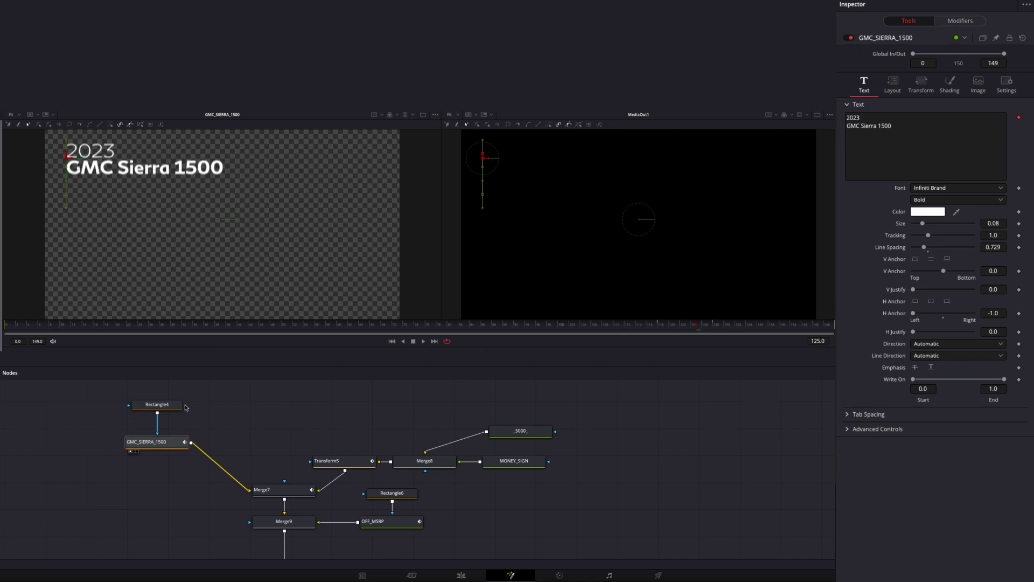
left_click(738, 326)
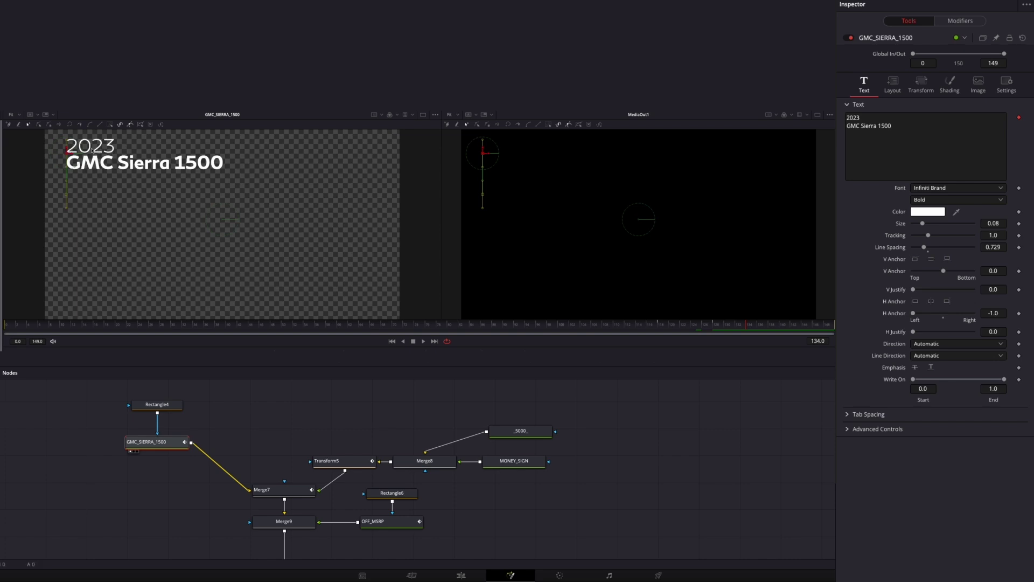
scroll(92, 152, "up", 5)
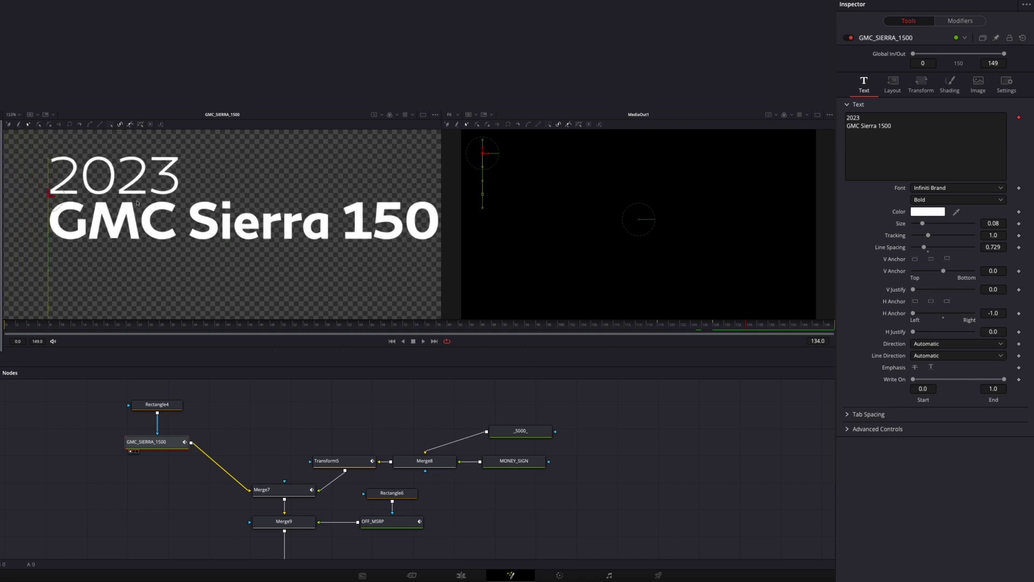
scroll(169, 220, "down", 3)
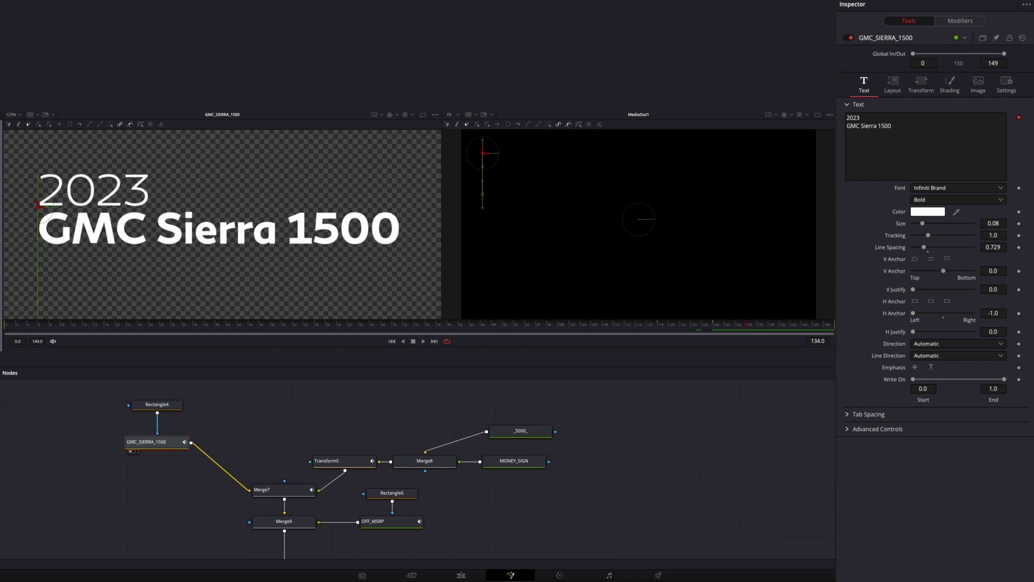
right_click(938, 130)
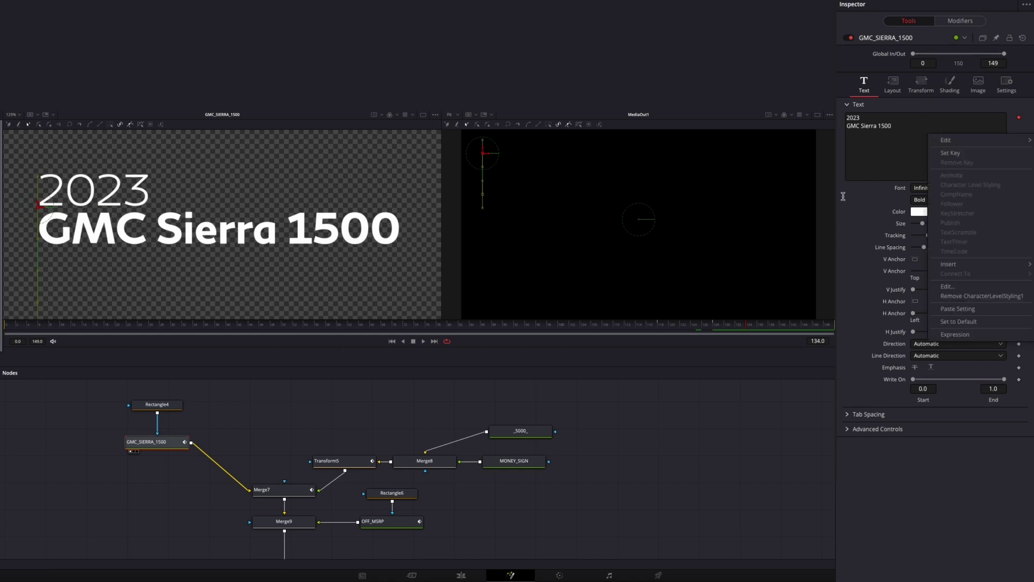
left_click(881, 146)
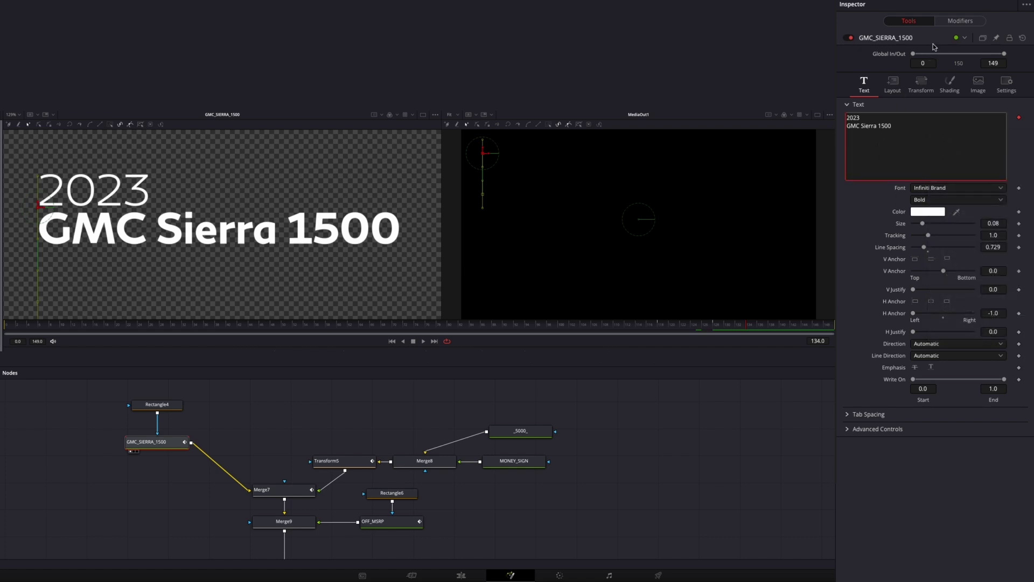
Using the CharacterLevelStyling1 modifier, set the 2023 line's font style to Light and select the GMC Sierra 1500 line.
left_click(956, 22)
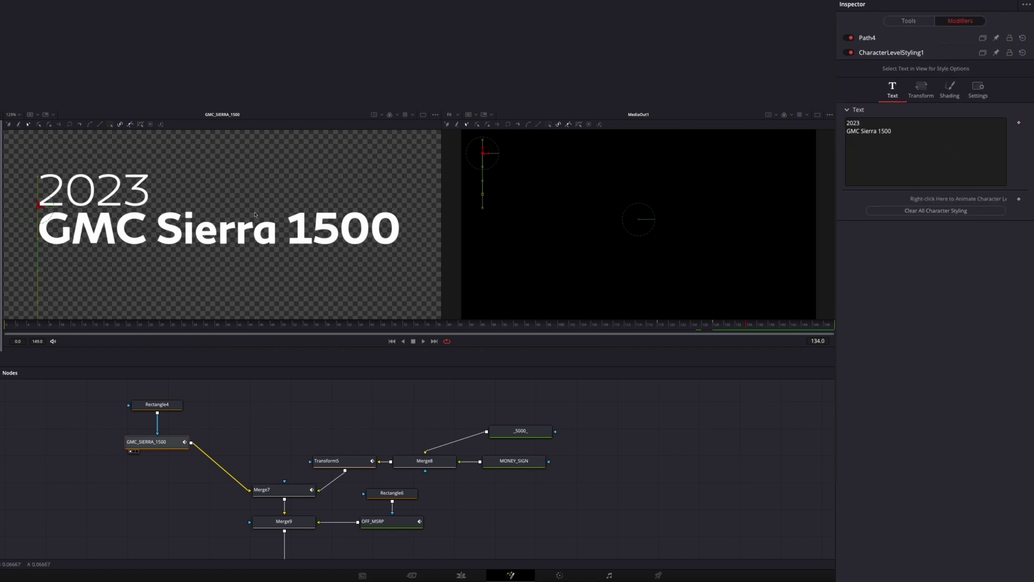
left_click_drag(207, 173, 7, 184)
left_click(933, 188)
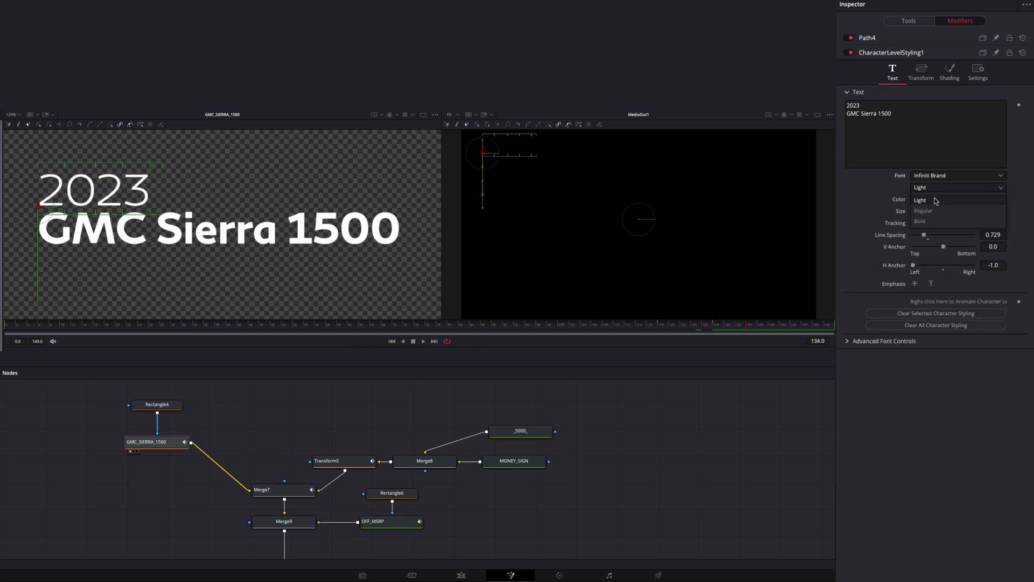
left_click(937, 200)
left_click_drag(402, 222, 63, 264)
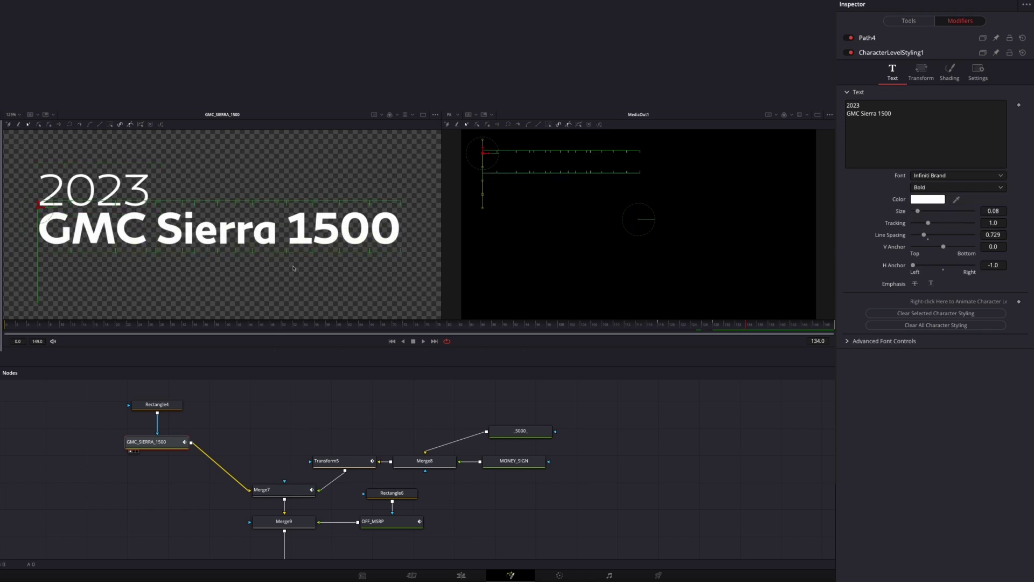
Check the character-level styling of the GMC Sierra 1500 line and the 2023 line, and return to the text node's own settings.
left_click(317, 273)
left_click_drag(406, 236, 32, 222)
left_click_drag(165, 175, 26, 192)
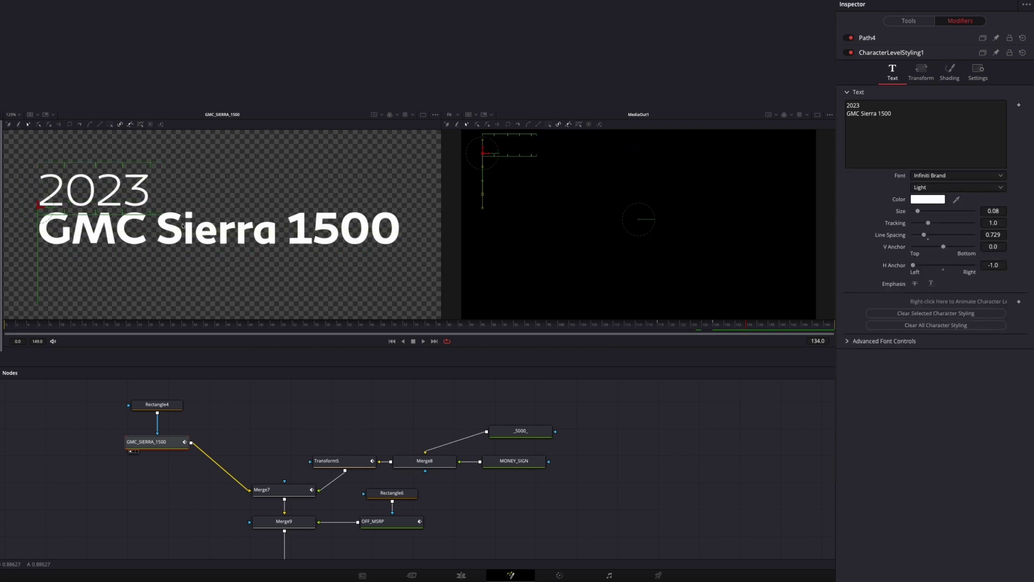
left_click(140, 284)
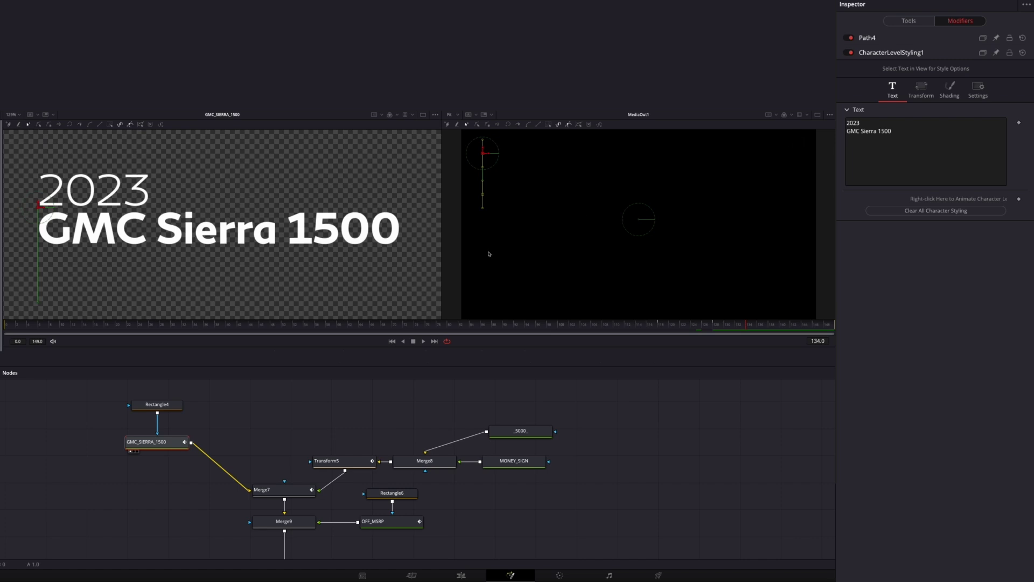
left_click(909, 22)
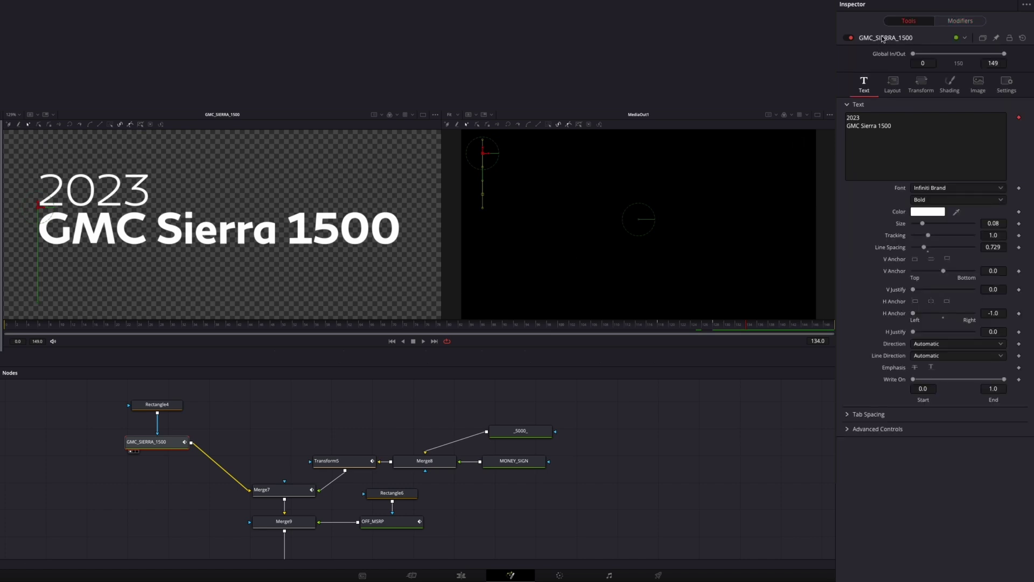
Join both text lines of GMC_SIERRA_1500 into one, and restore the line break before GMC Sierra 1500.
left_click(846, 127)
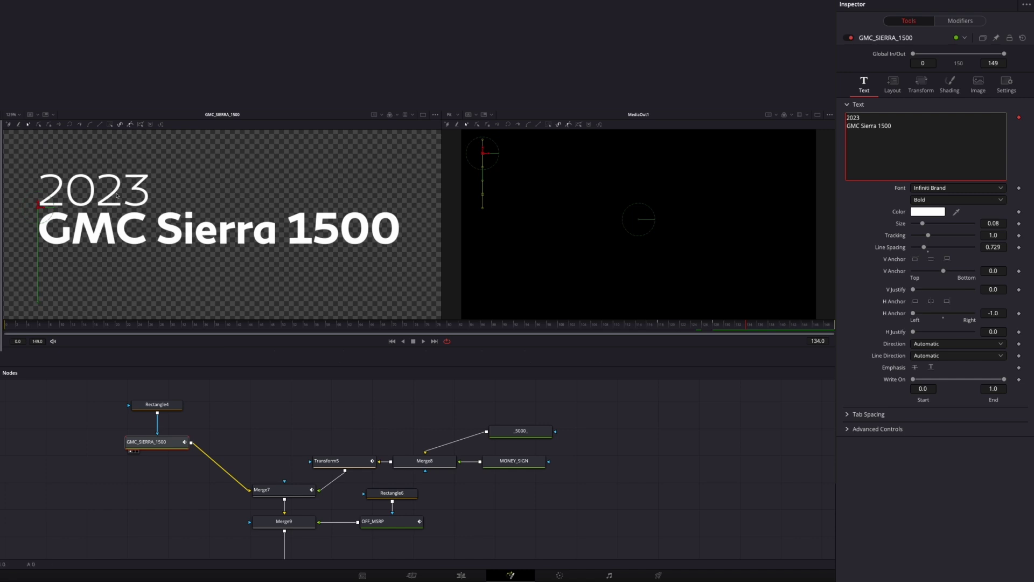
scroll(118, 195, "down", 3)
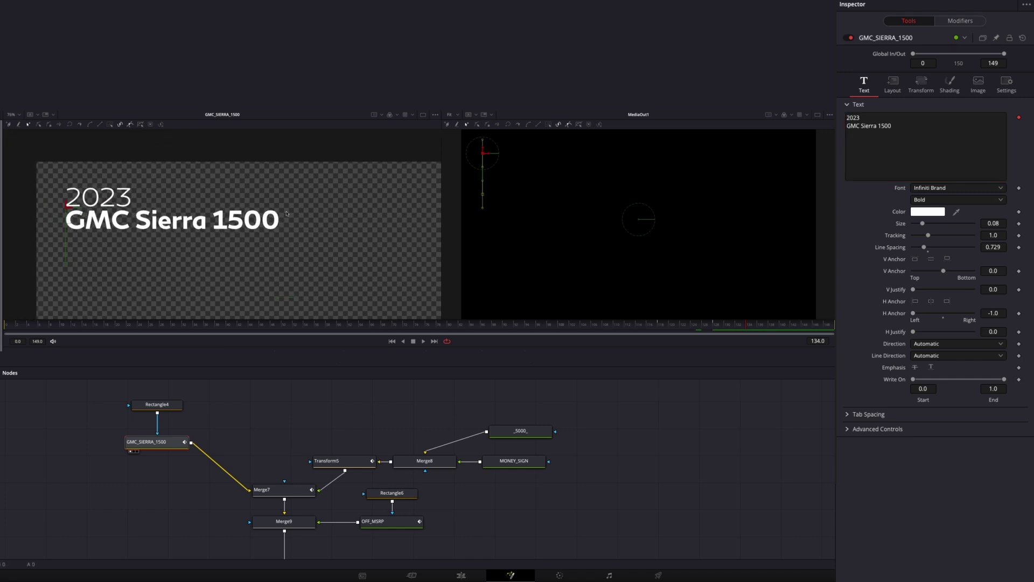
scroll(276, 223, "down", 2)
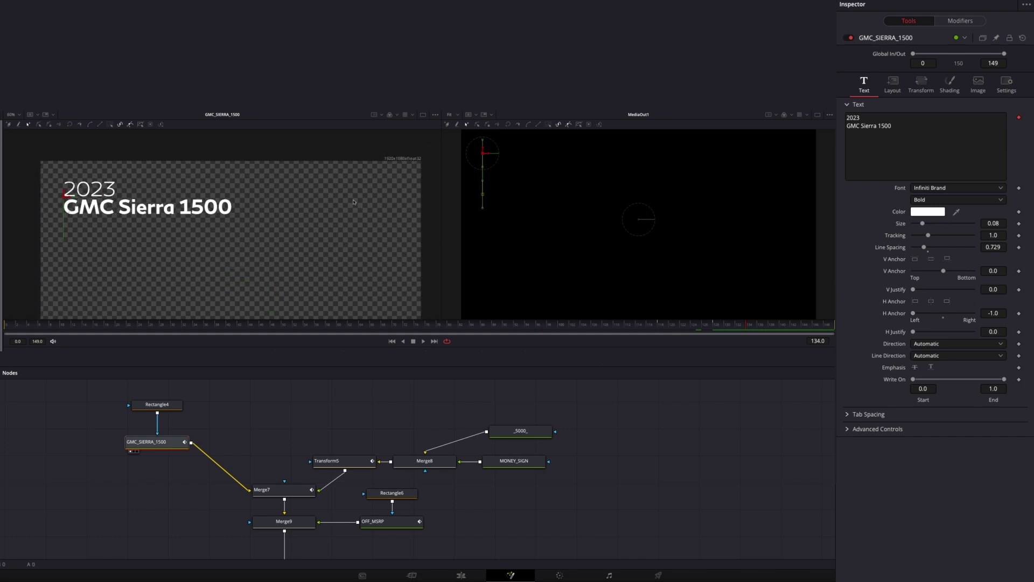
left_click(857, 122)
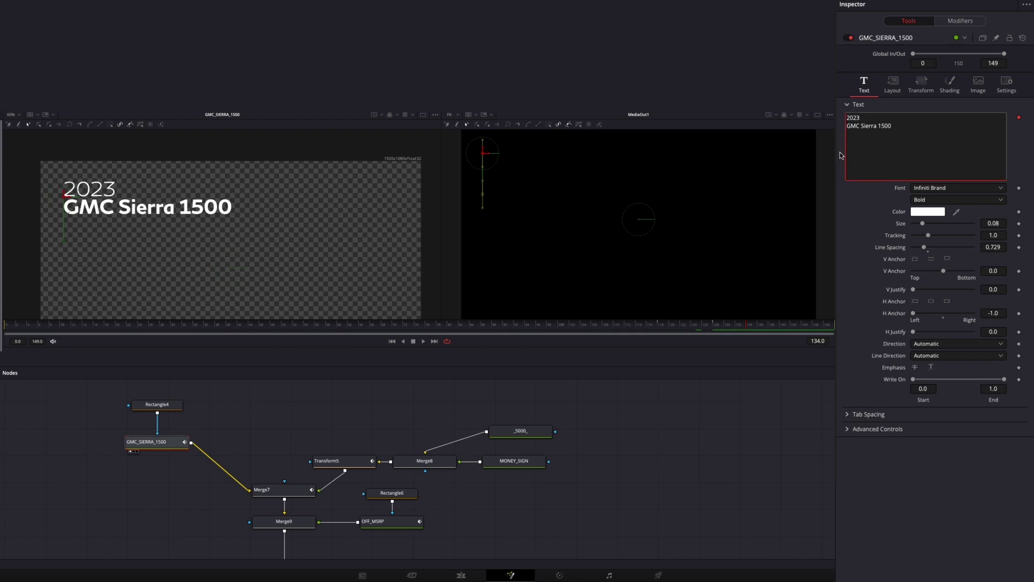
key("BackSpace")
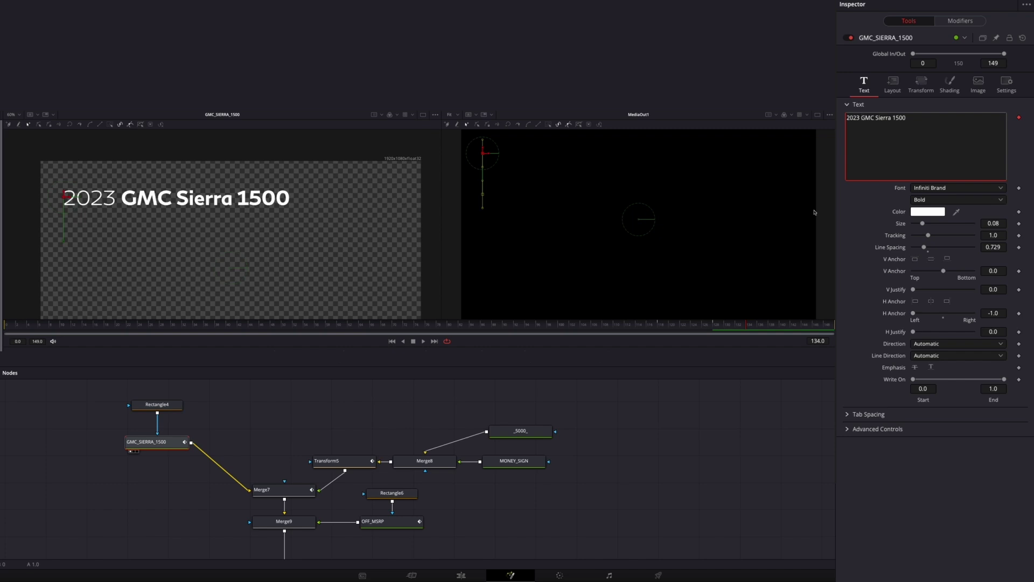
key("Return")
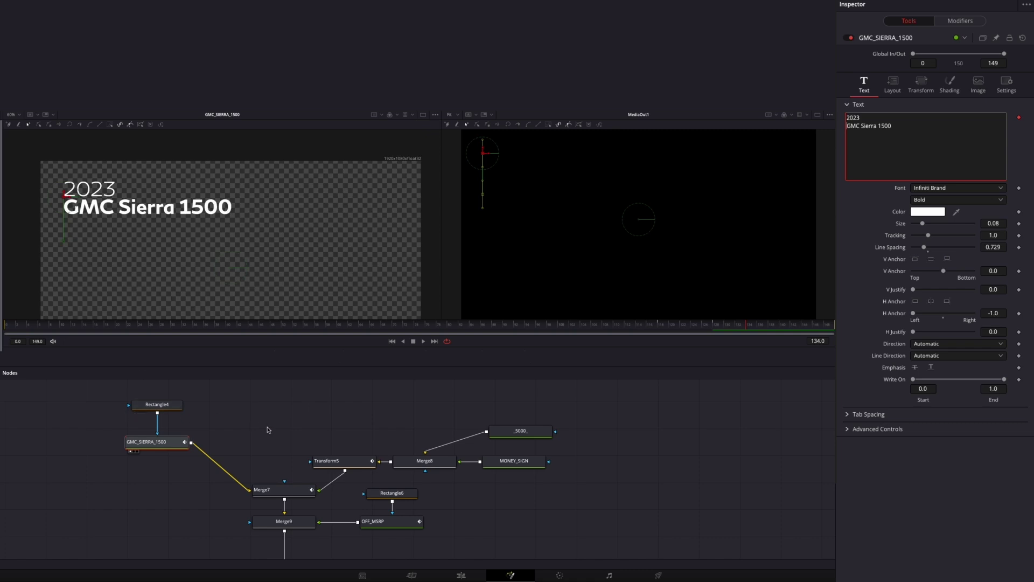
Show the _5000_ text node alone in the viewer and scrub across the composition to check it for animation.
left_click_drag(243, 445, 183, 439)
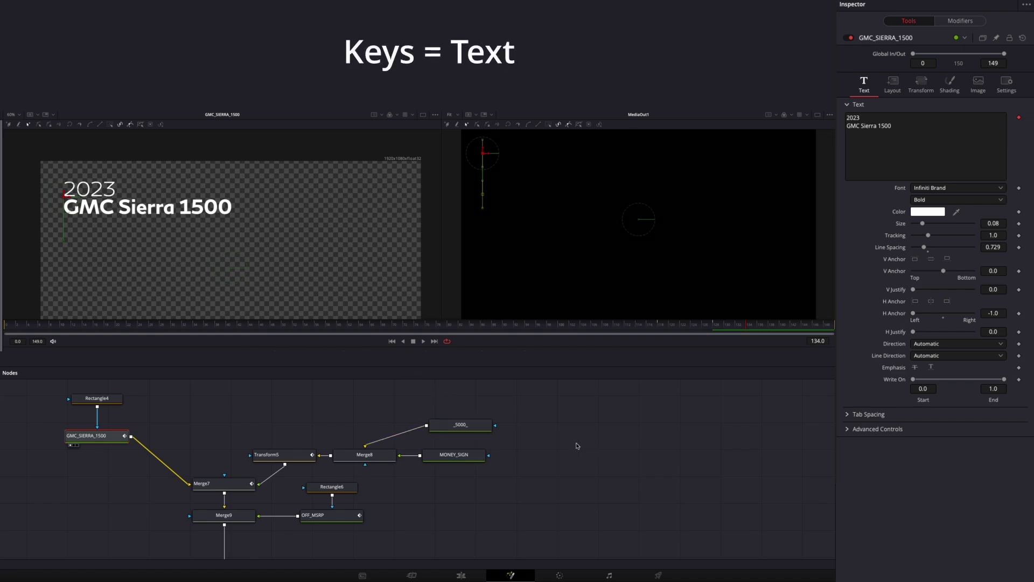
left_click(472, 426)
key("1")
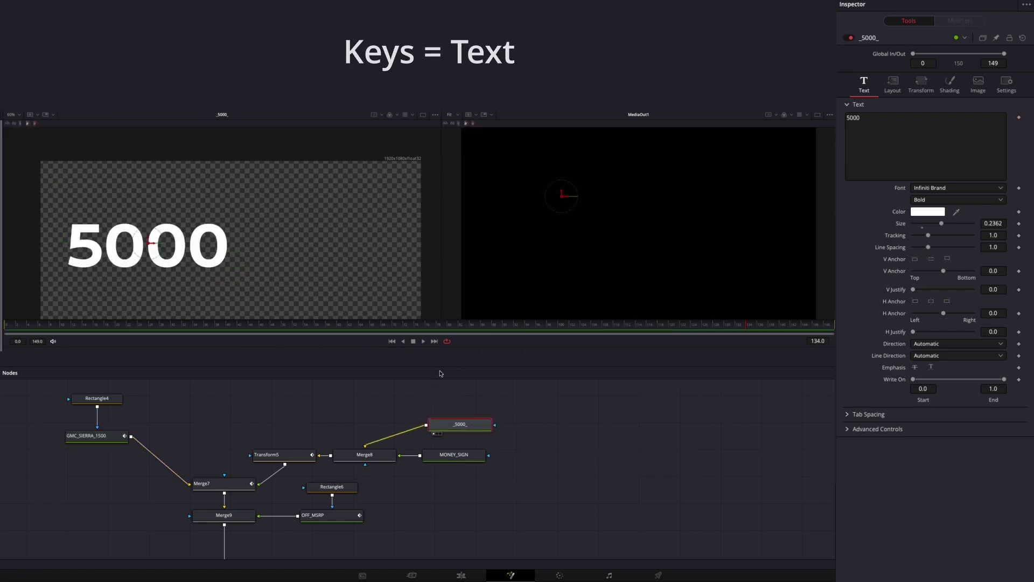
scroll(317, 277, "down", 2)
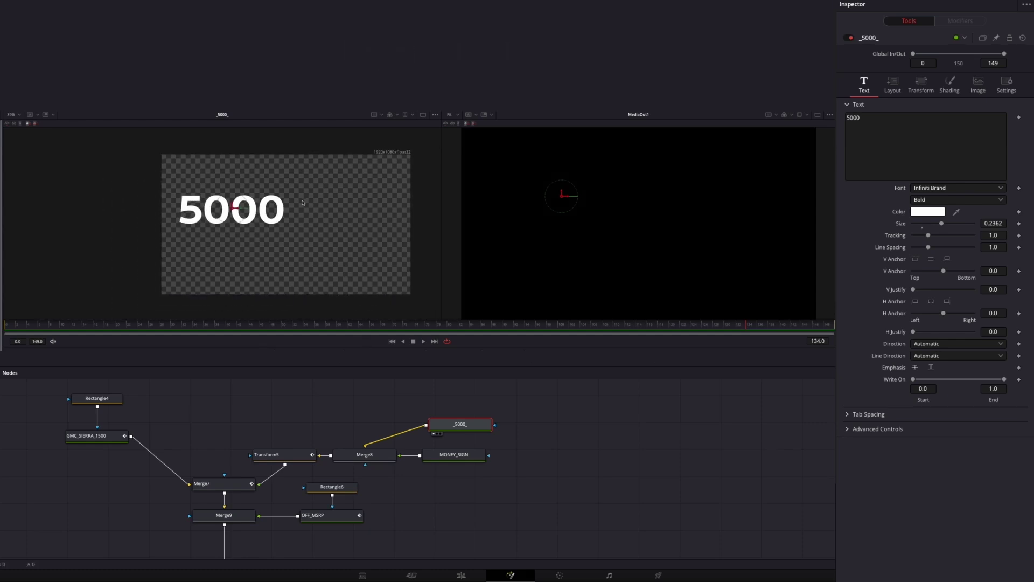
scroll(297, 238, "up", 1)
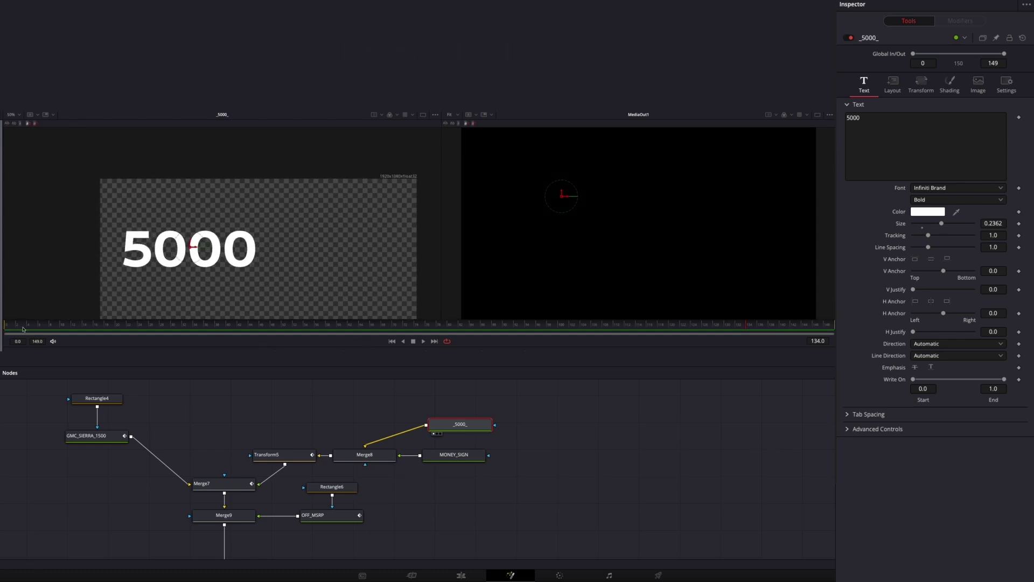
left_click_drag(31, 325, 99, 333)
left_click_drag(435, 325, 769, 316)
left_click_drag(513, 312, 10, 315)
Examine the MONEY_SIGN text on its own, and its placement beside the 5000 text in an enlarged view of Merge8.
mouse_move(296, 461)
left_mouse_down()
mouse_move(307, 462)
mouse_move(299, 462)
left_mouse_up()
left_click_drag(456, 426, 453, 427)
left_click_drag(455, 456, 453, 456)
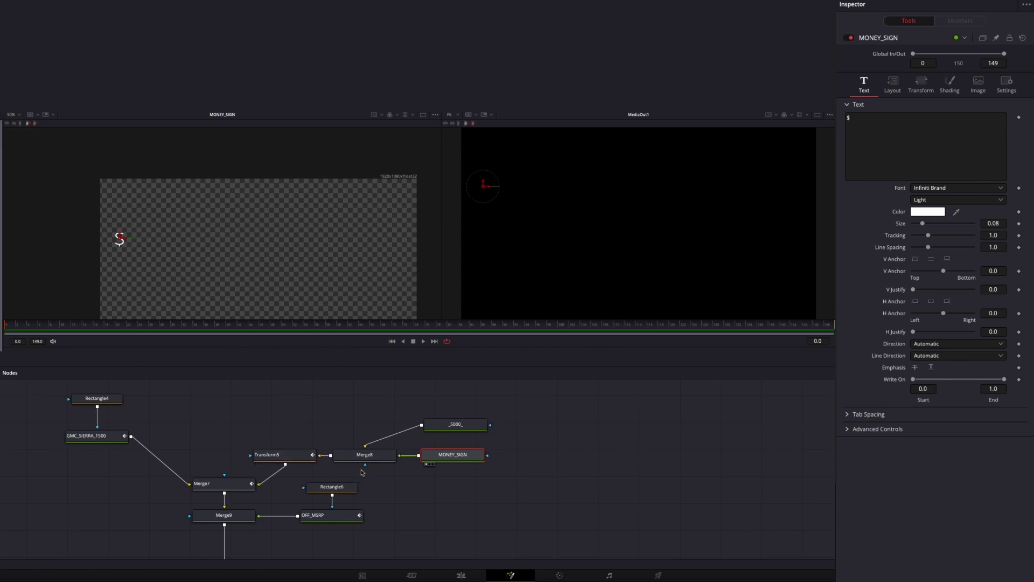
left_click(344, 459)
left_click(434, 457)
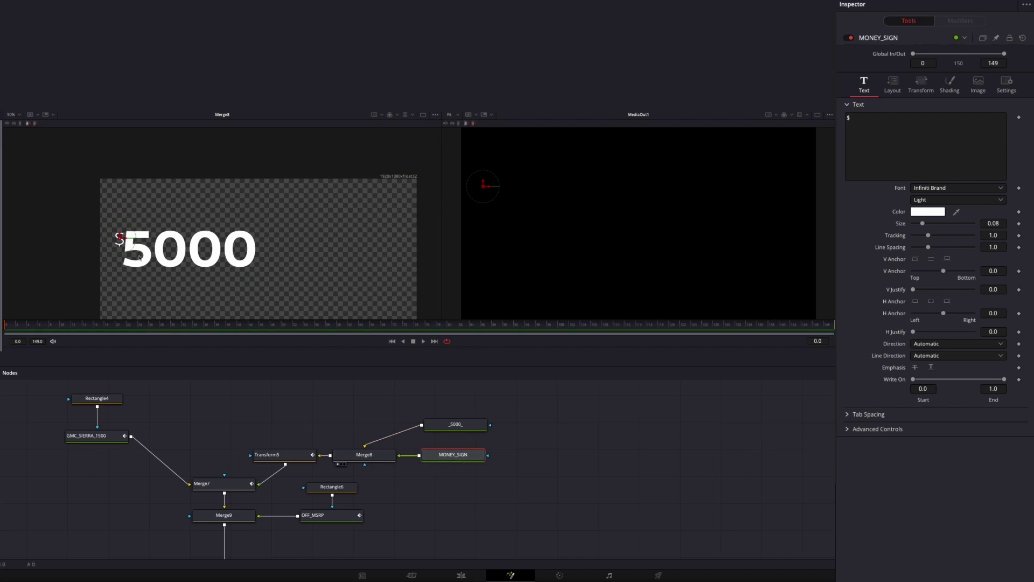
scroll(179, 244, "up", 3)
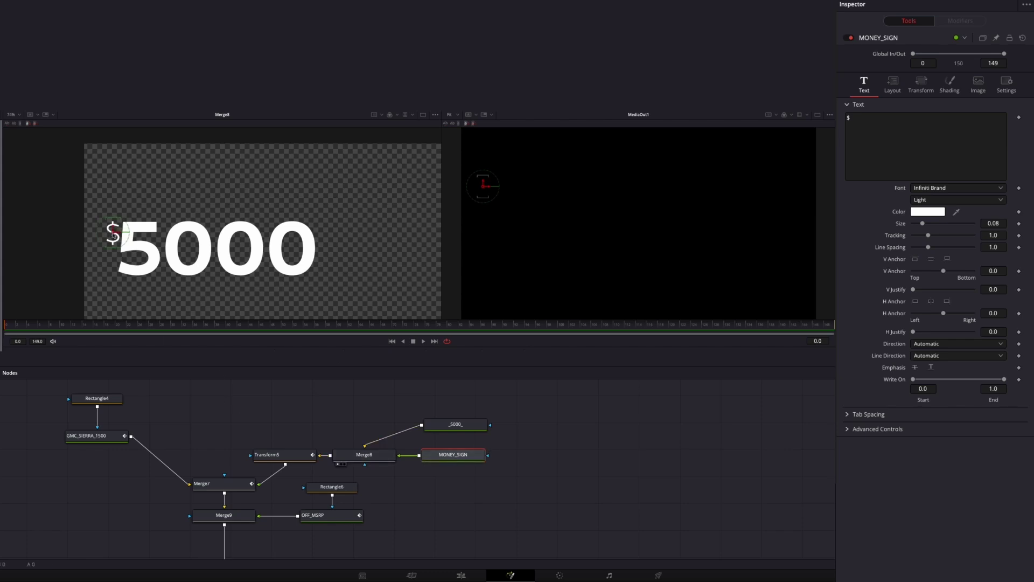
mouse_move(113, 233)
left_mouse_down()
mouse_move(139, 233)
mouse_move(112, 233)
left_mouse_up()
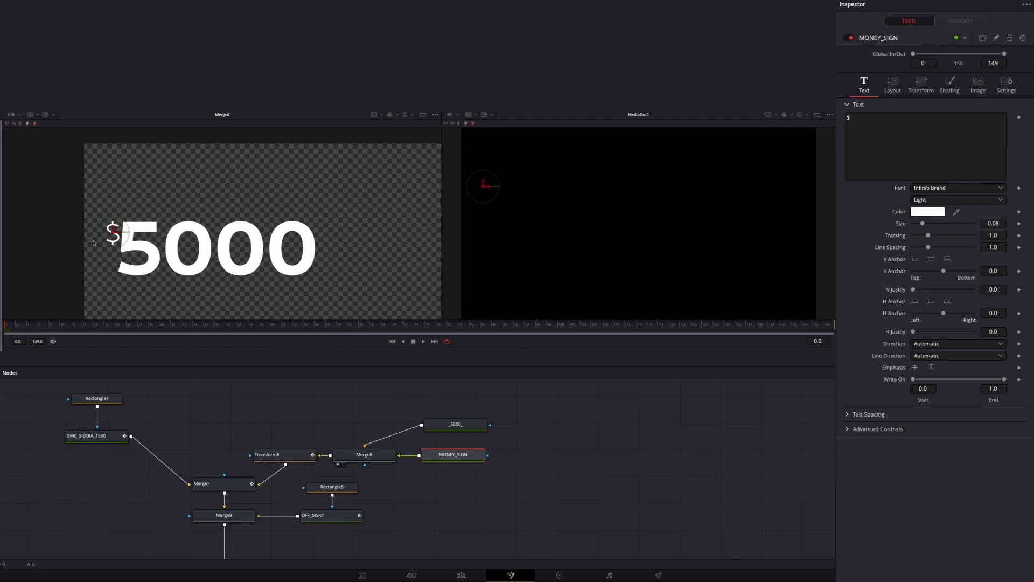
Compare the GMC_SIERRA_1500 output with the combined dollar sign and 5000 text in Merge8 at frame 137.
left_click(99, 436)
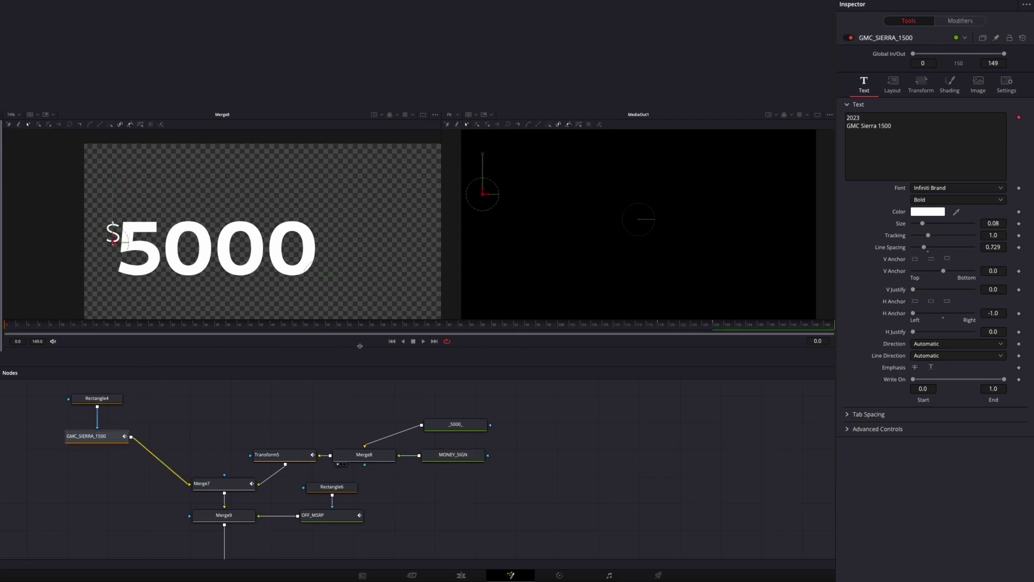
key("1")
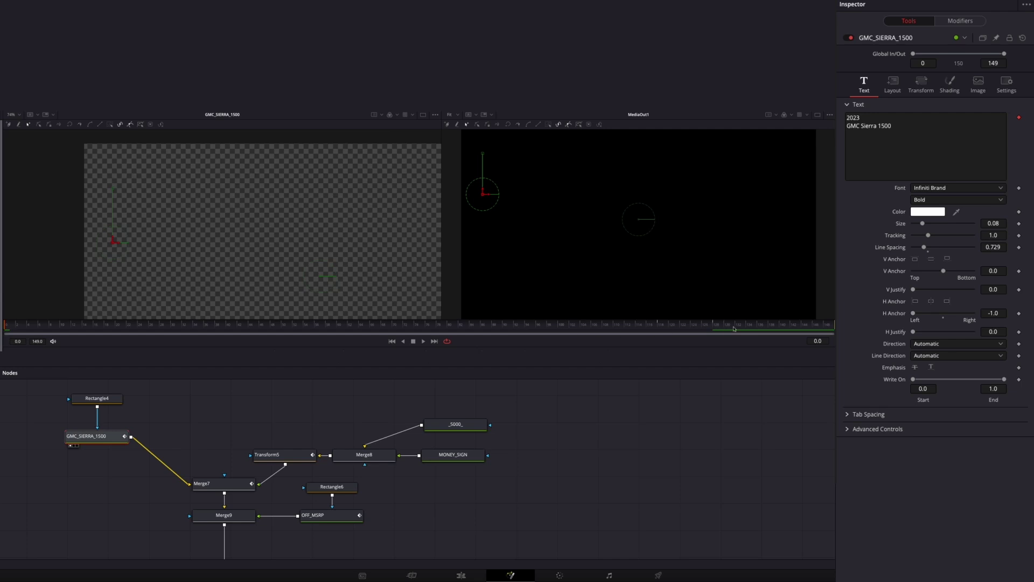
left_click(453, 455)
left_click(364, 455)
key("1")
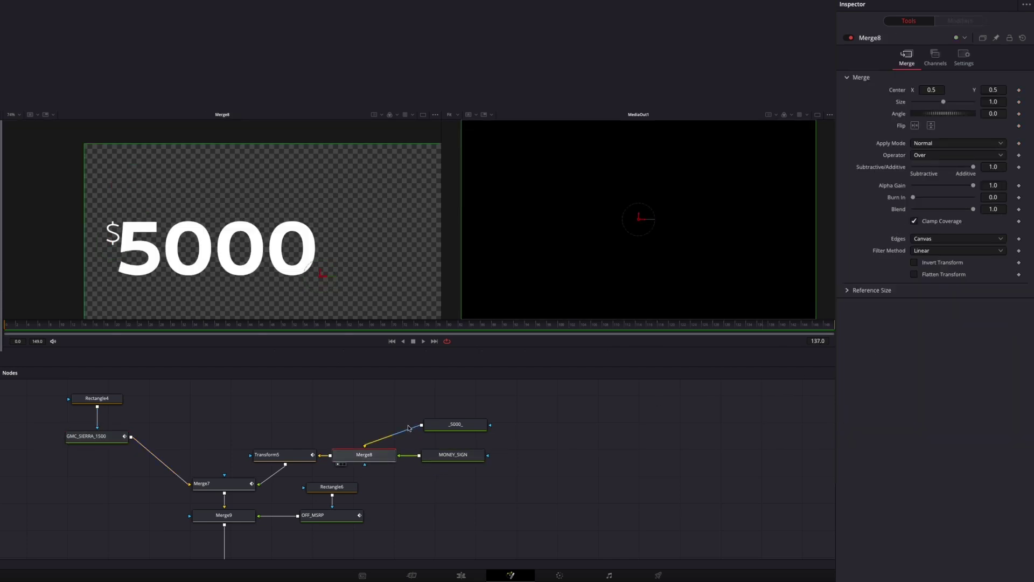
Examine how Transform5 moves the merged price horizontally, scrubbing through its center keyframes to frame 76.
left_click(305, 458)
key("1")
left_click_drag(335, 327, 306, 327)
scroll(241, 210, "down", 4)
scroll(241, 209, "right", 3)
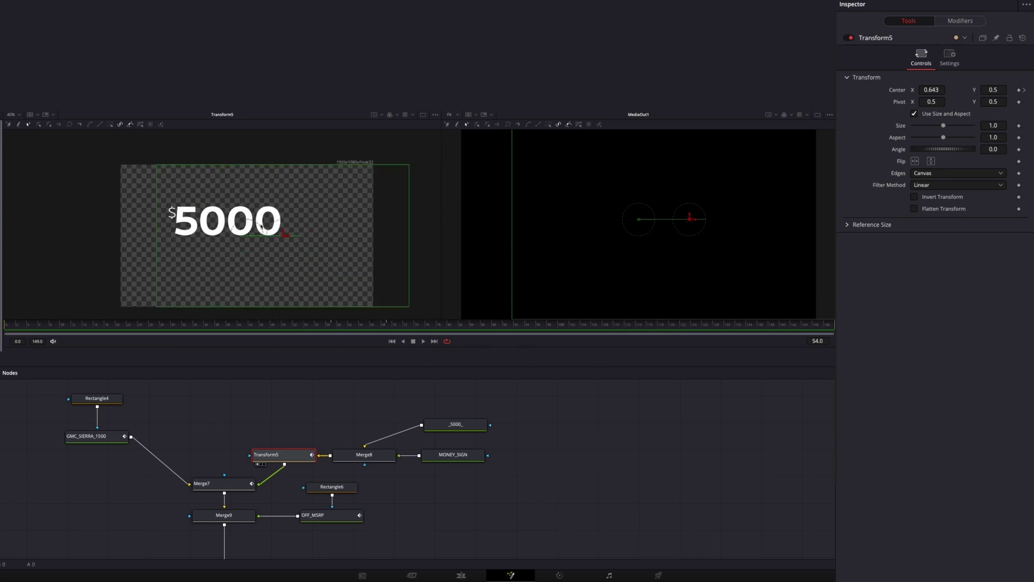
scroll(255, 242, "up", 2)
scroll(256, 243, "down", 1)
left_click_drag(322, 327, 429, 327)
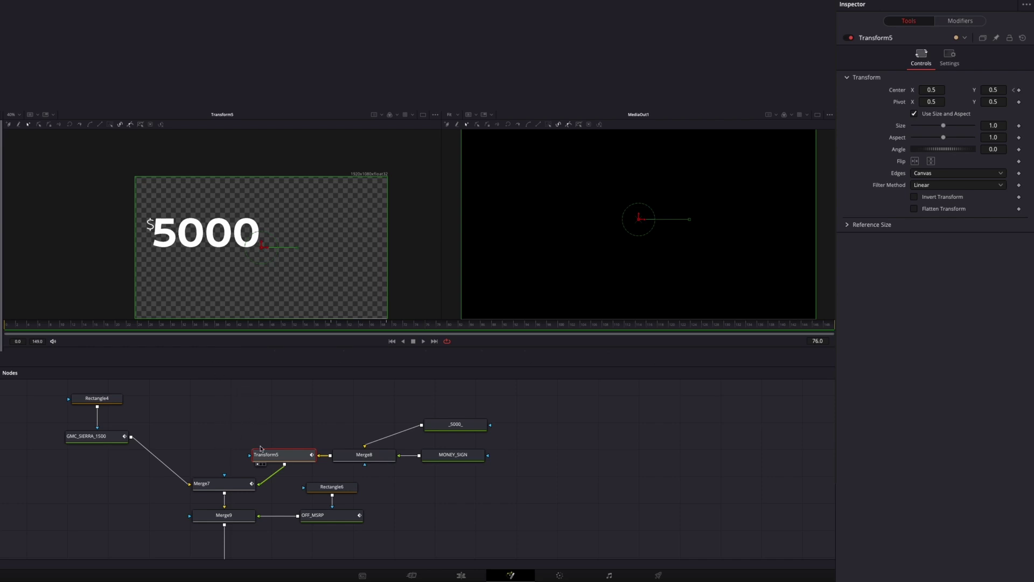
Show Merge7 in the viewer and scrub through the price and title animation to frame 136.
left_click(218, 483)
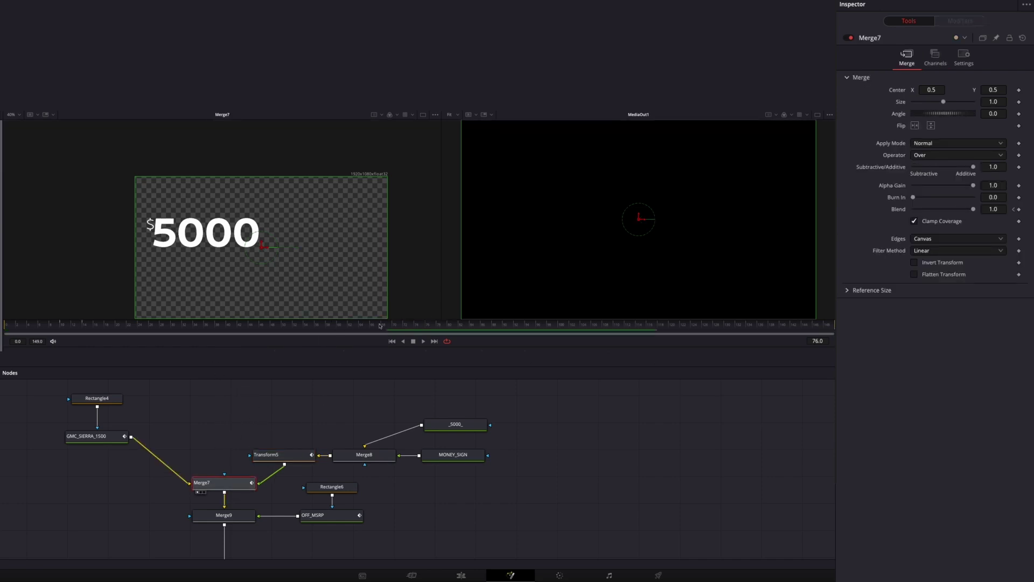
left_click_drag(52, 327, 103, 323)
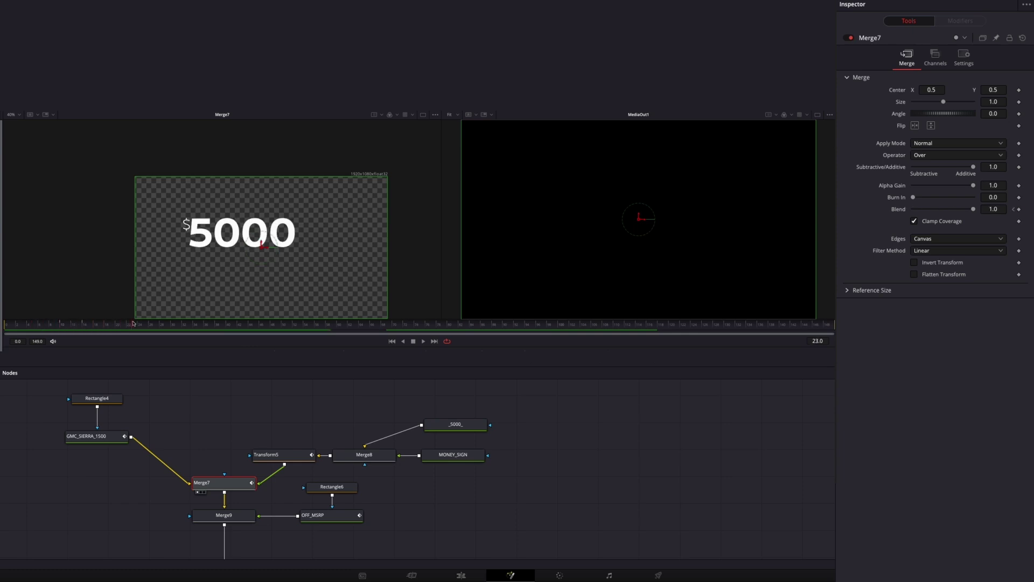
left_click_drag(335, 331, 569, 333)
left_click_drag(632, 331, 754, 326)
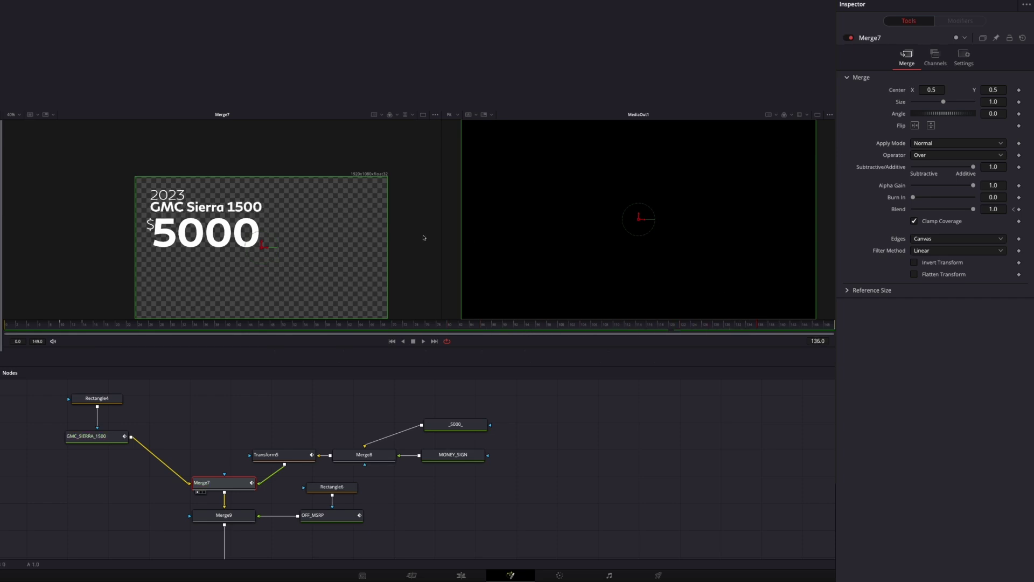
scroll(185, 247, "up", 4)
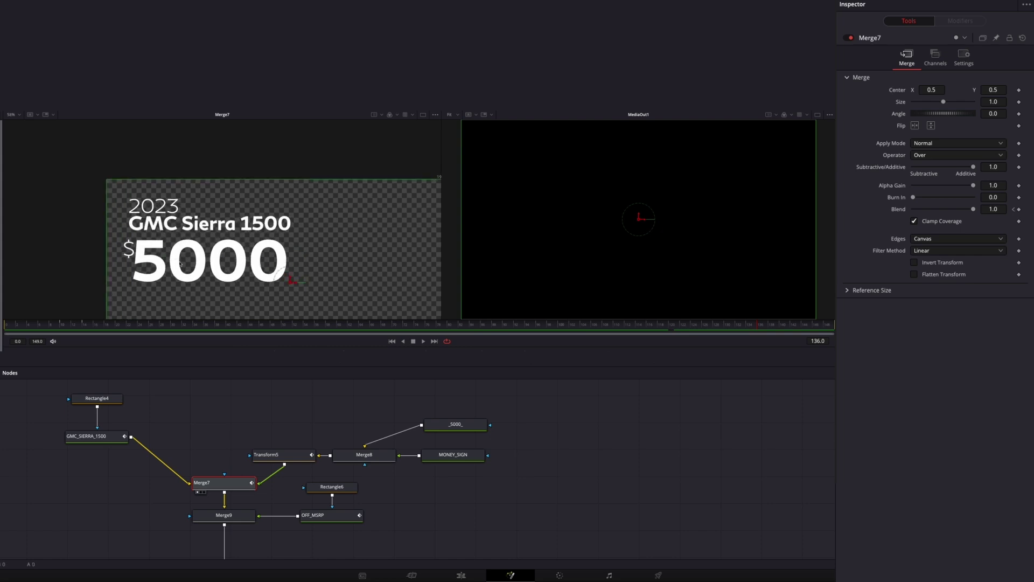
Examine how the Rectangle4 mask covers the title, scrubbing through its reveal above the price to frame 135.
left_click(118, 396)
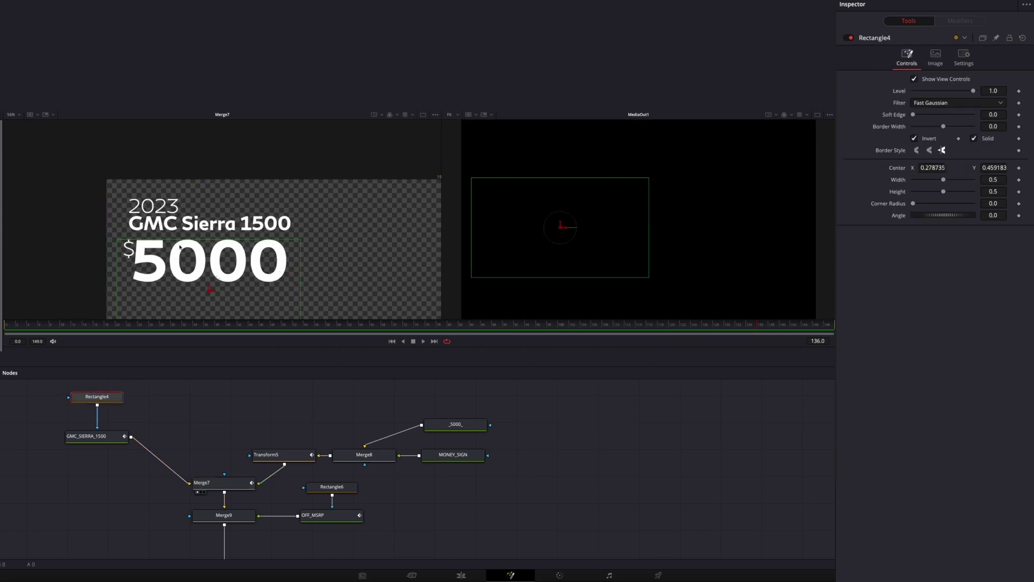
scroll(181, 249, "right", 3)
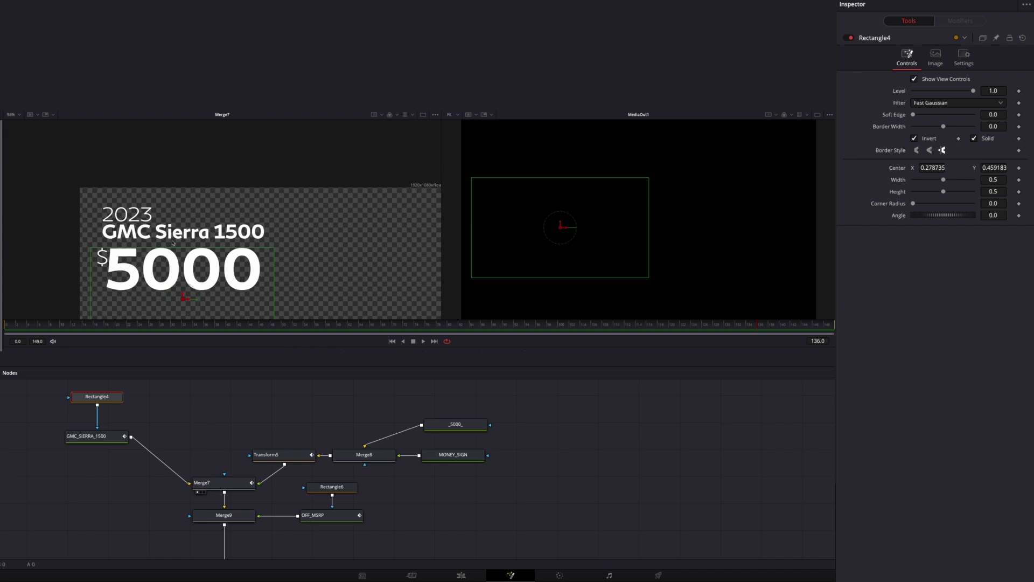
left_click(645, 324)
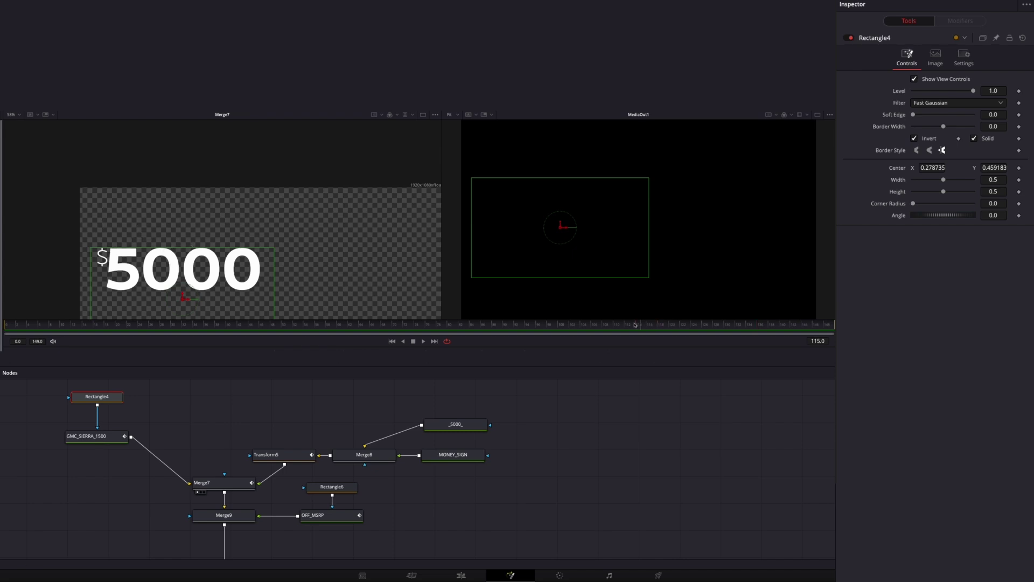
left_click_drag(672, 321, 569, 319)
left_click_drag(662, 325, 753, 335)
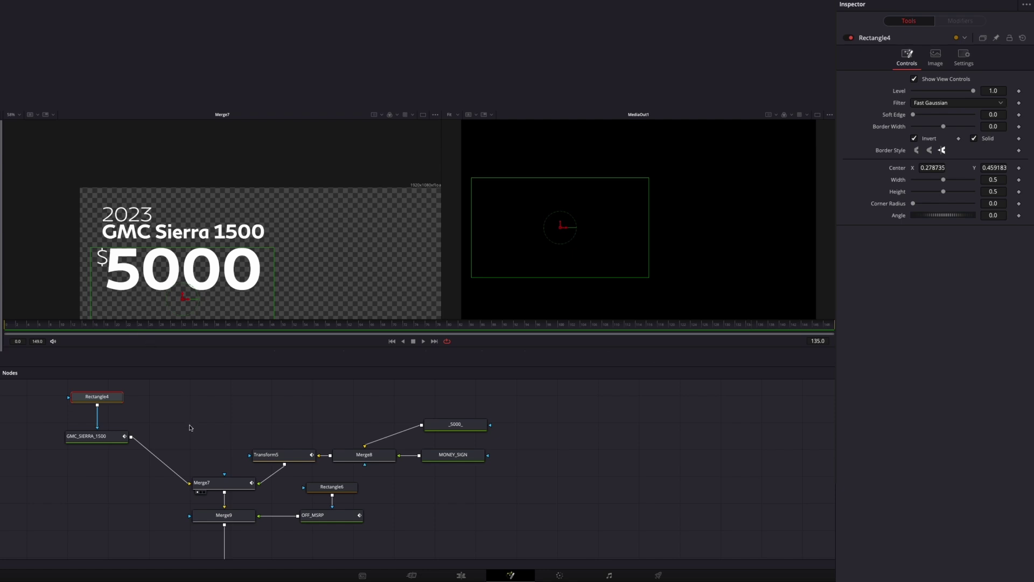
Examine the keyframed Blend of Merge7, scrubbing through the price's dissolve from frame 8 to frame 47.
left_click(252, 481)
key("1")
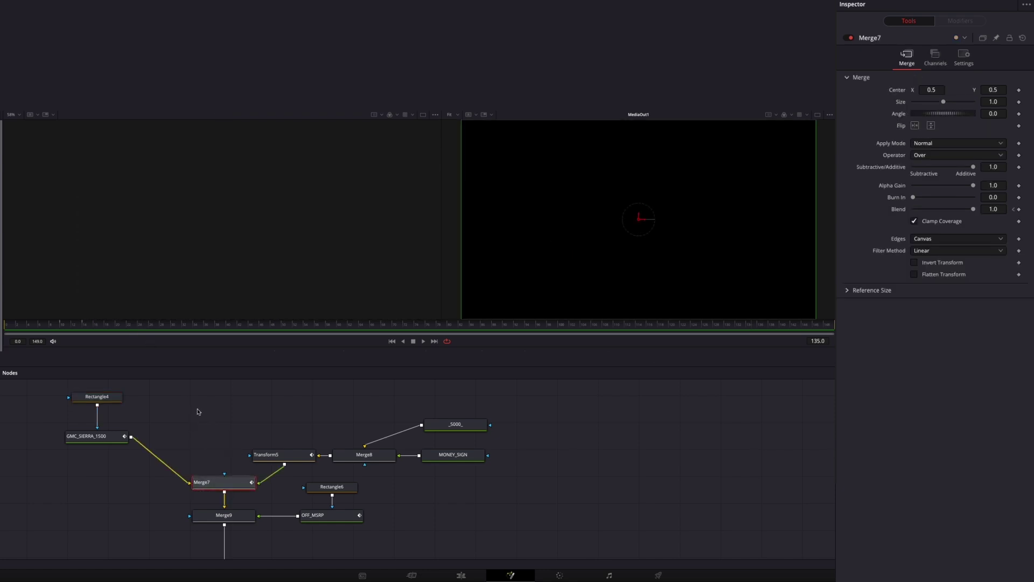
key("1")
mouse_move(64, 326)
left_mouse_down()
mouse_move(107, 326)
mouse_move(56, 327)
left_mouse_up()
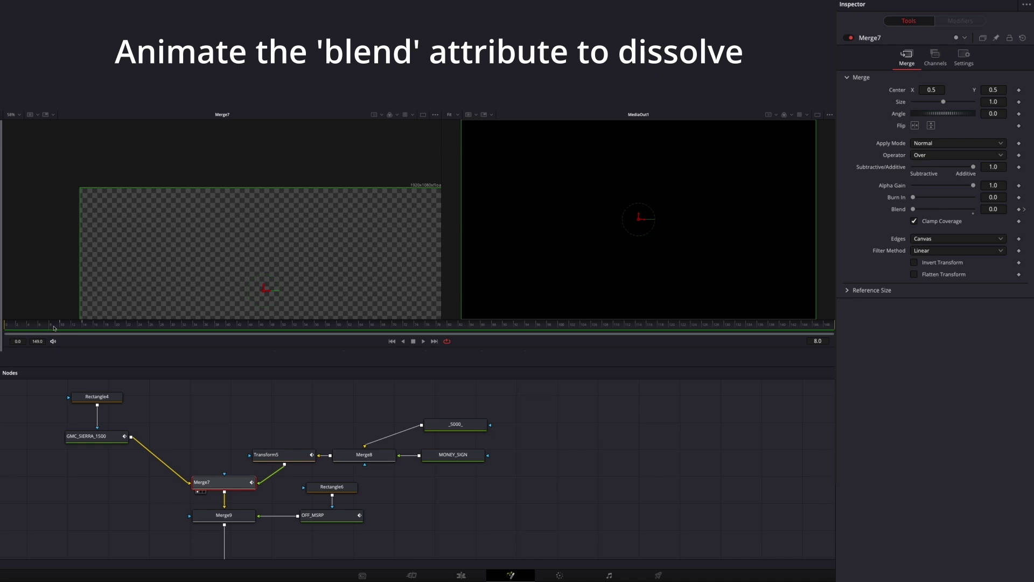
left_click_drag(56, 327, 266, 334)
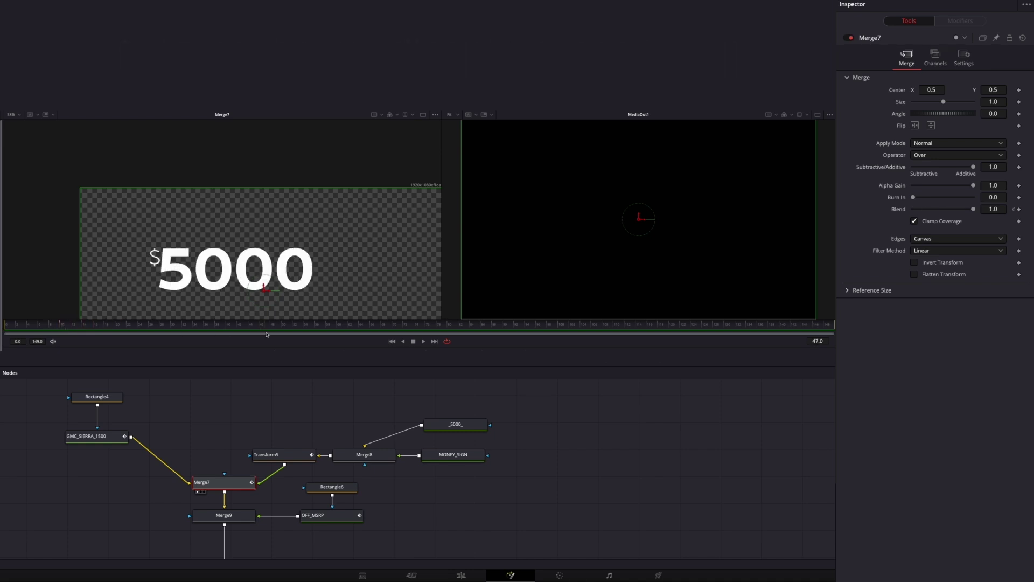
Show Merge9 in the viewer and play through the combined price, Off MSRP and title animation to frame 134.
left_click_drag(328, 430, 372, 387)
left_click(268, 471)
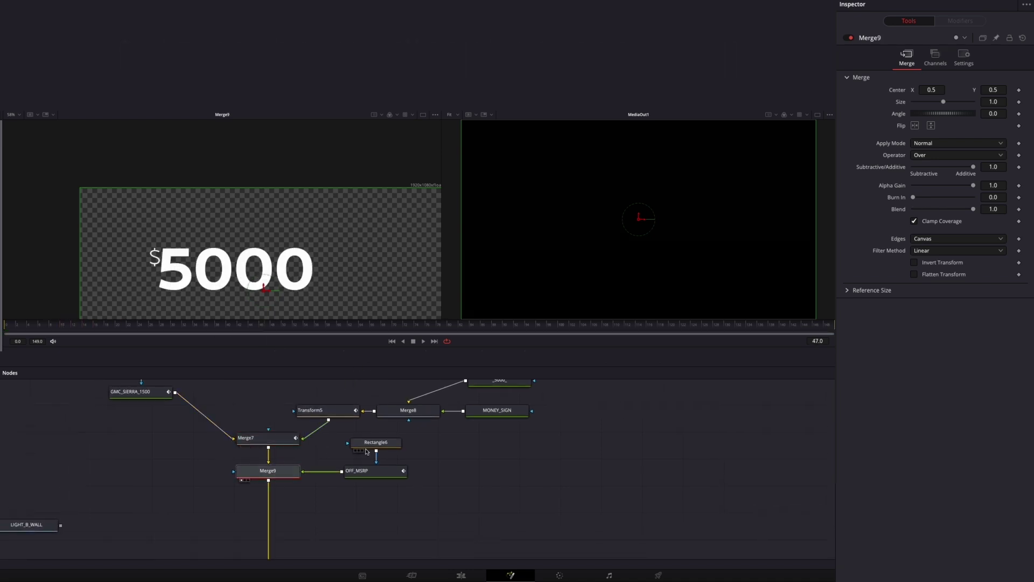
left_click(425, 341)
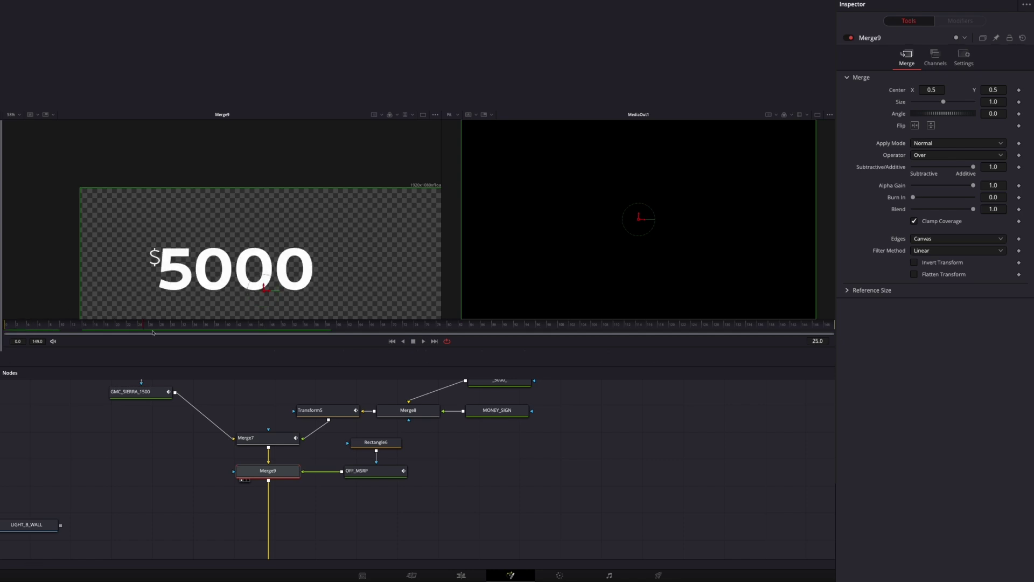
left_click_drag(224, 251, 229, 236)
scroll(230, 236, "down", 3)
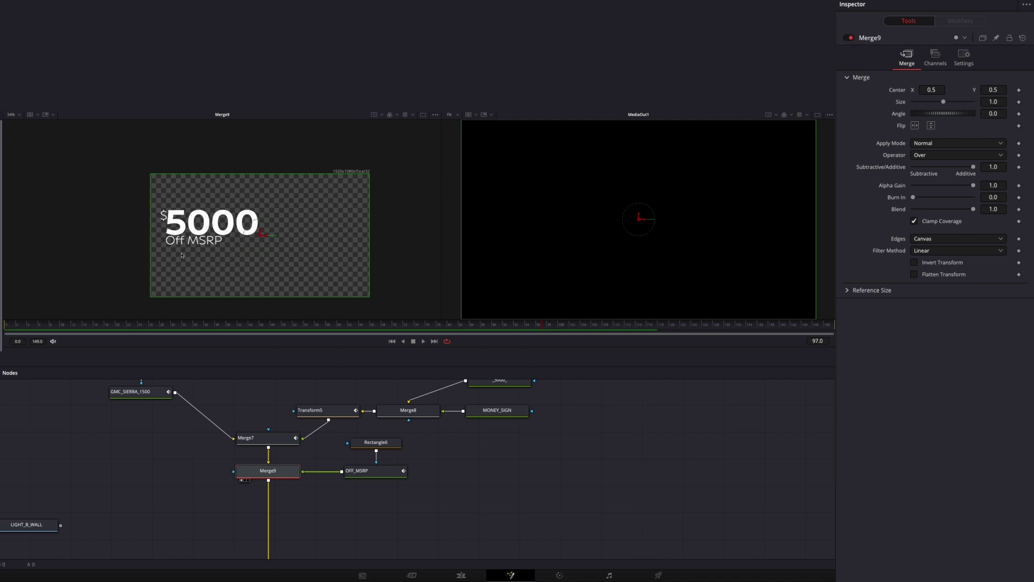
left_click_drag(192, 208, 196, 220)
scroll(196, 220, "up", 1)
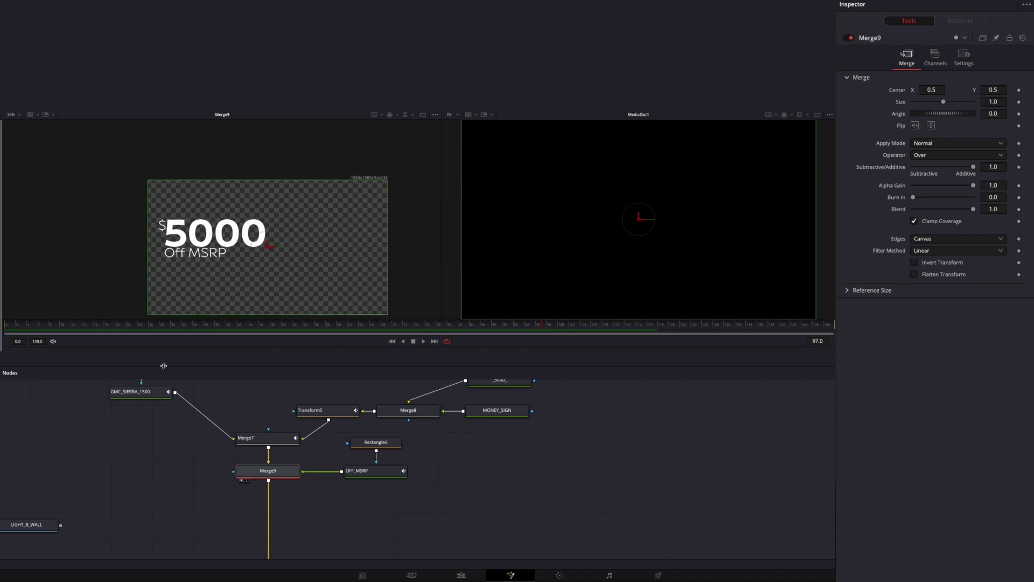
key("space")
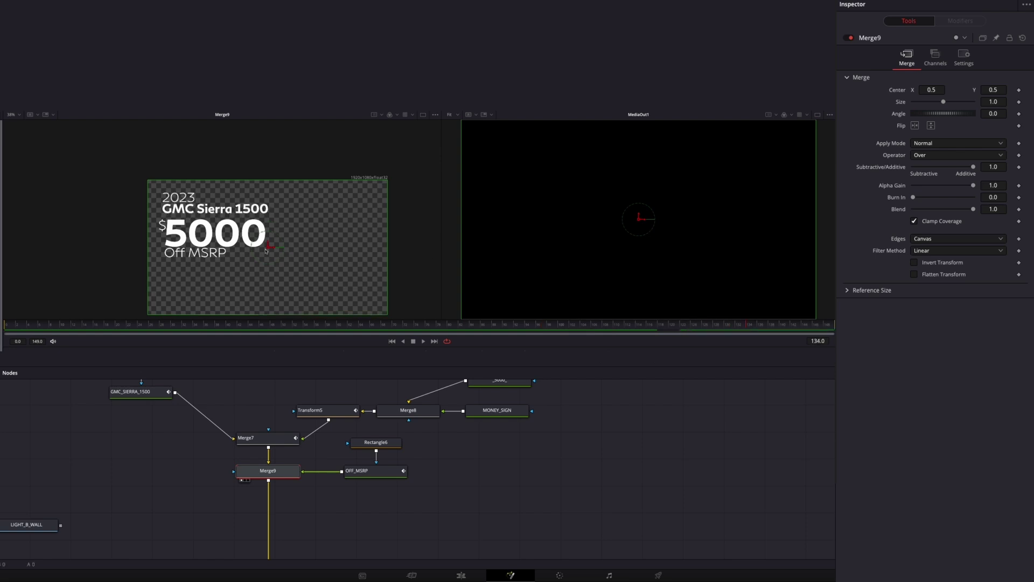
Examine the keyframed Center in the layout settings of the OFF_MSRP text.
left_click(360, 472)
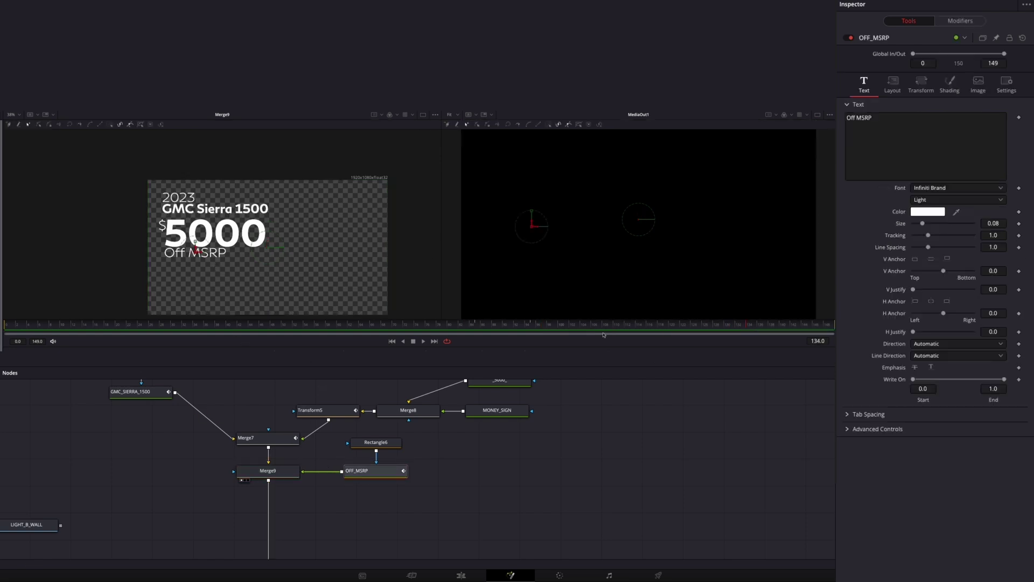
left_click(893, 84)
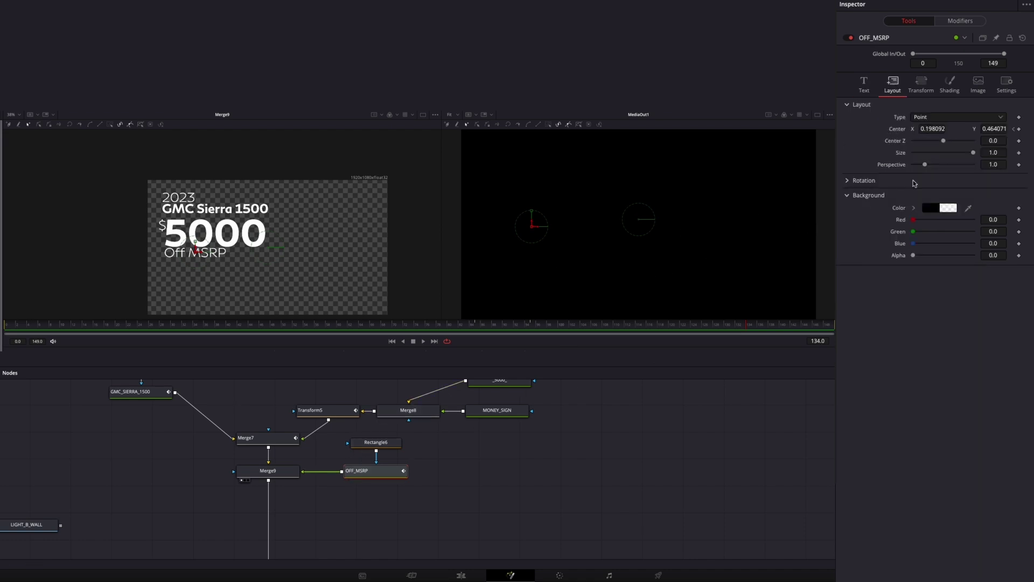
scroll(425, 431, "up", 2)
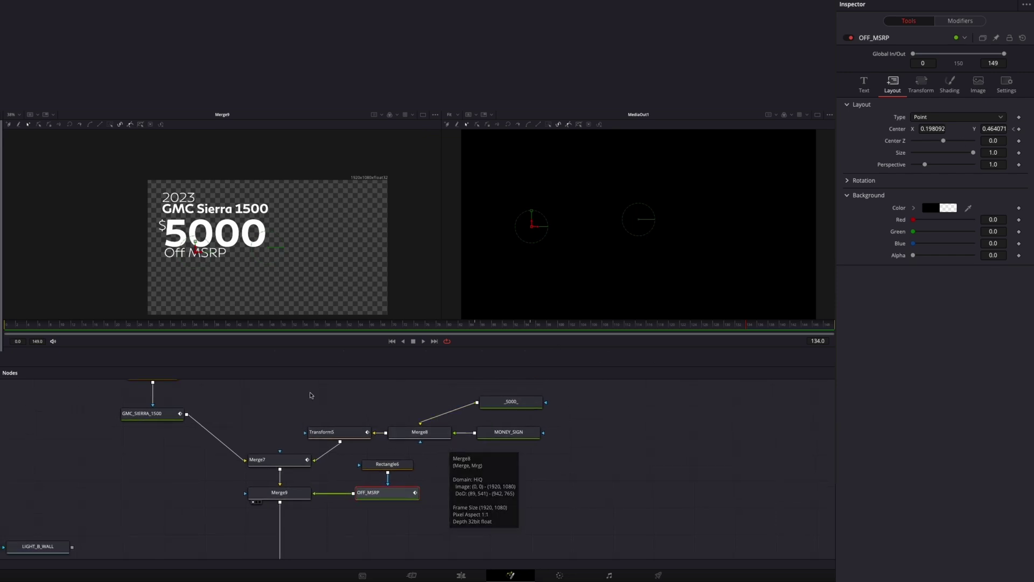
Compare the shared Transform5 movement with the text settings of the MONEY_SIGN and _5000_ nodes that feed it.
left_click(338, 434)
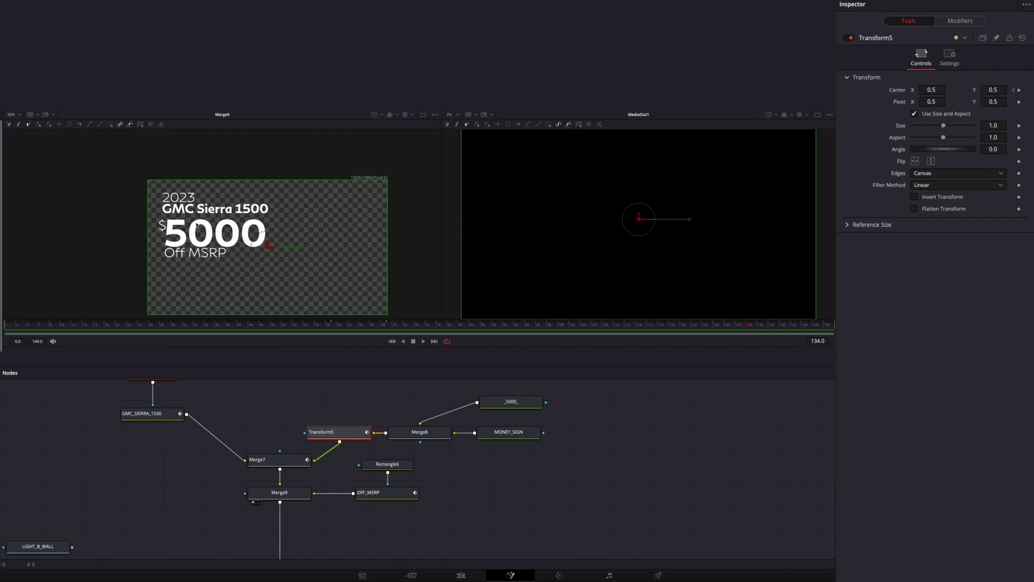
left_click(509, 432)
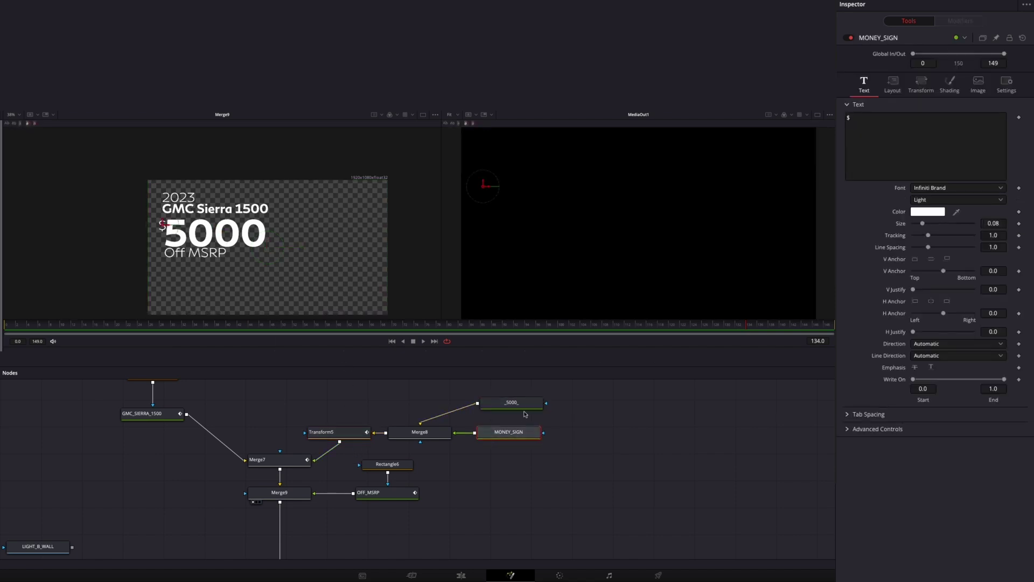
left_click(321, 432)
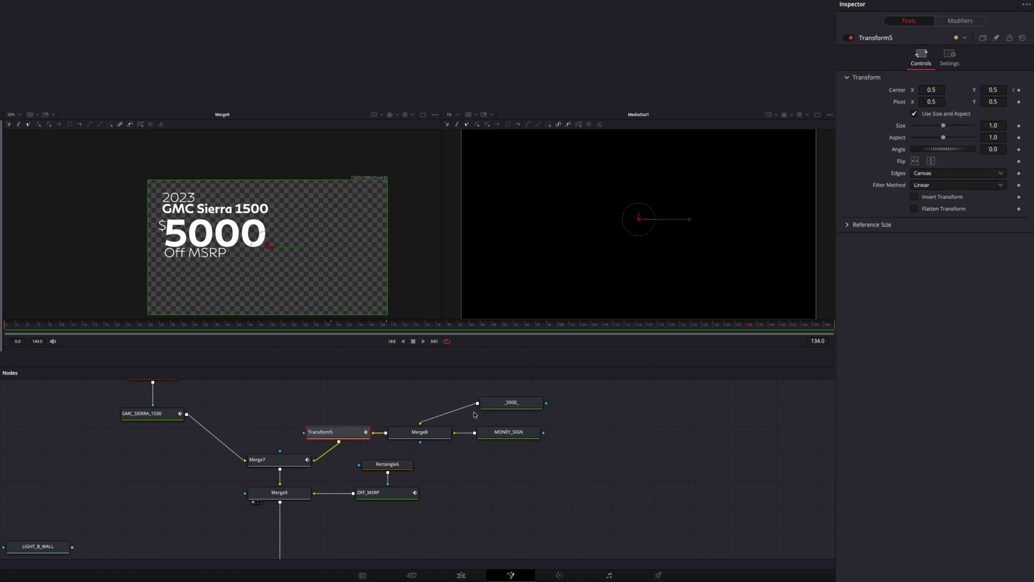
left_click(504, 405)
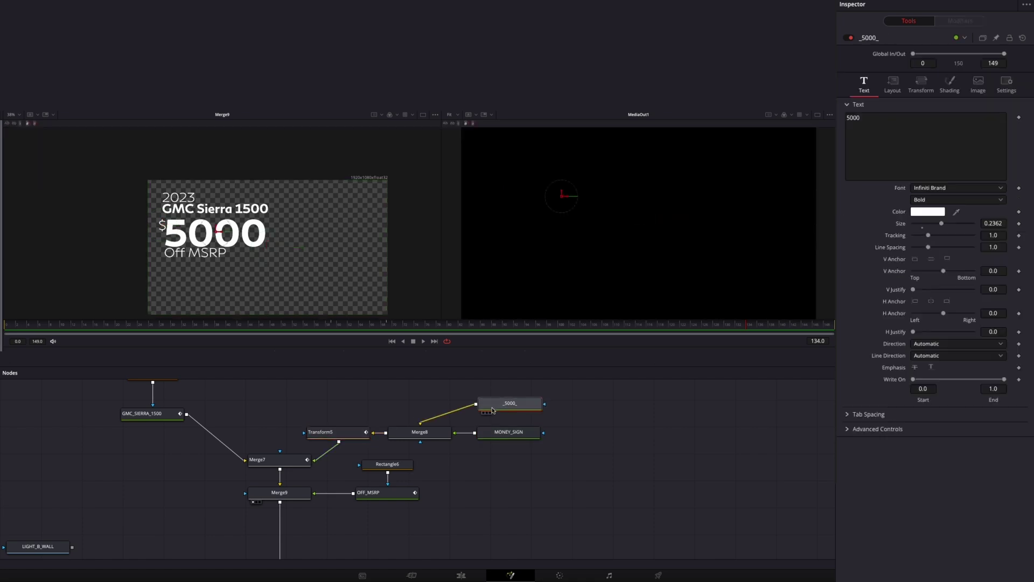
left_click(518, 432)
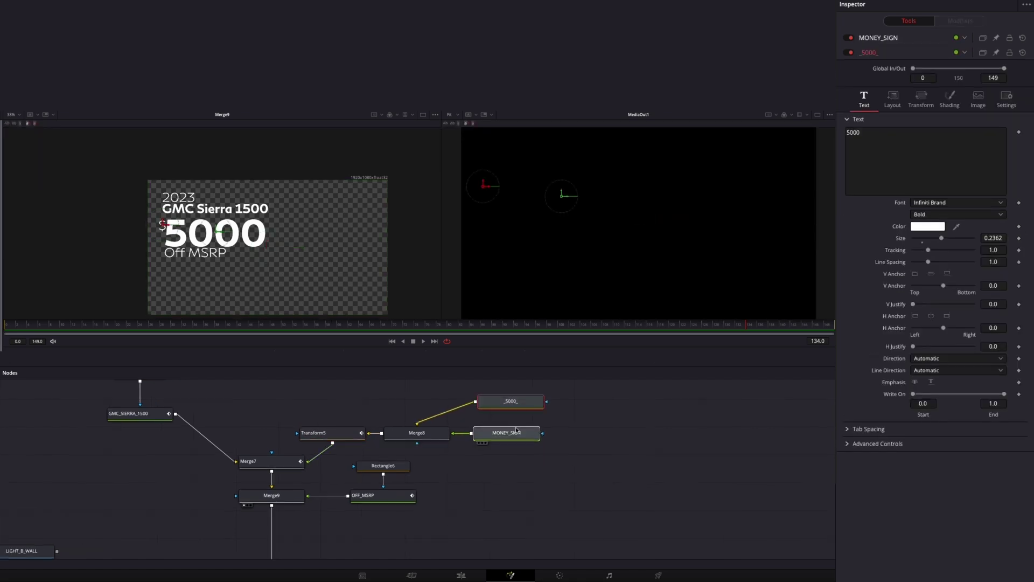
left_click(343, 438)
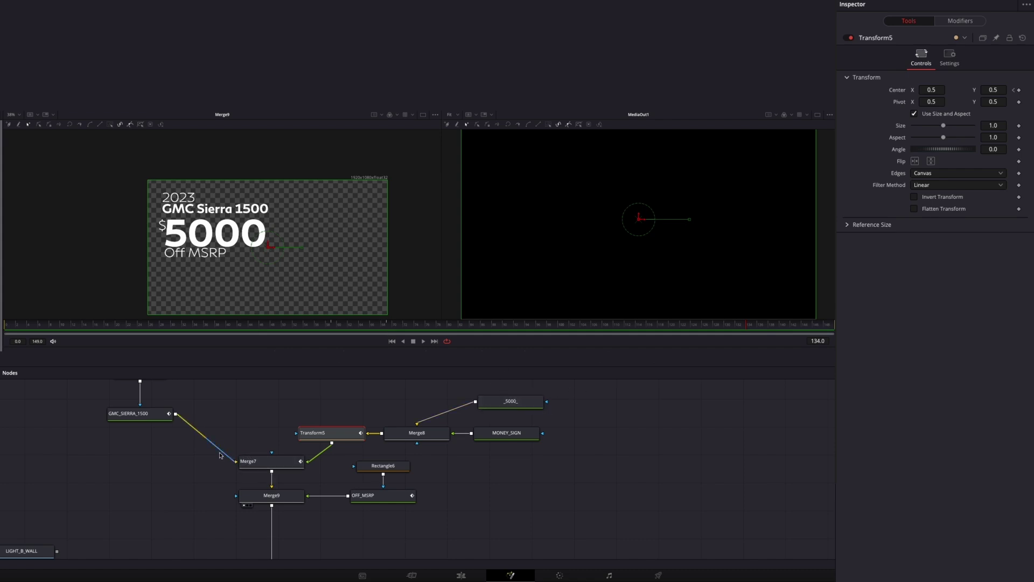
Show the merged price from Merge8 in the viewer, followed by the GMC_SIERRA_1500 title alone.
left_click(521, 407)
left_click(443, 434)
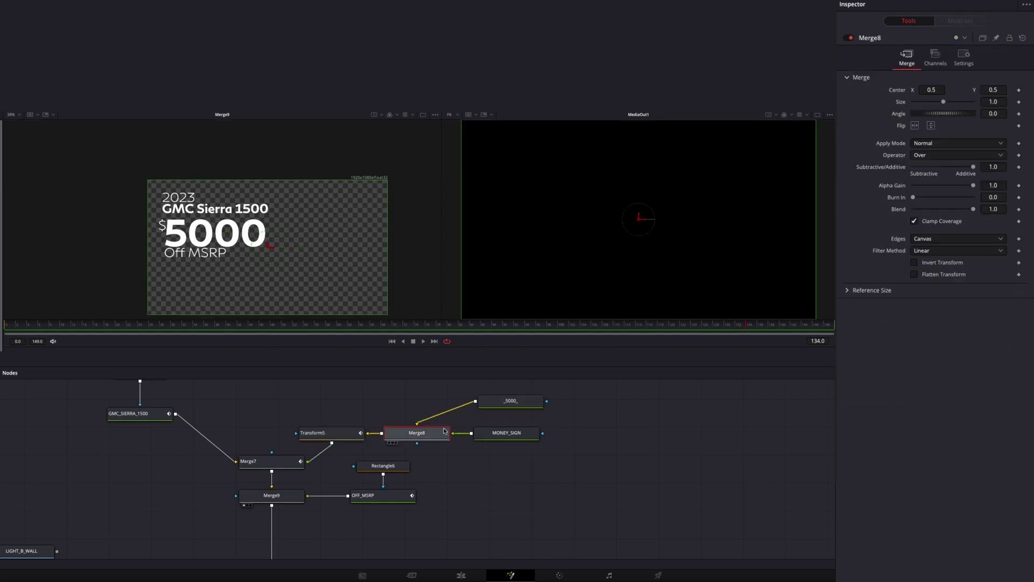
left_click_drag(443, 434, 266, 283)
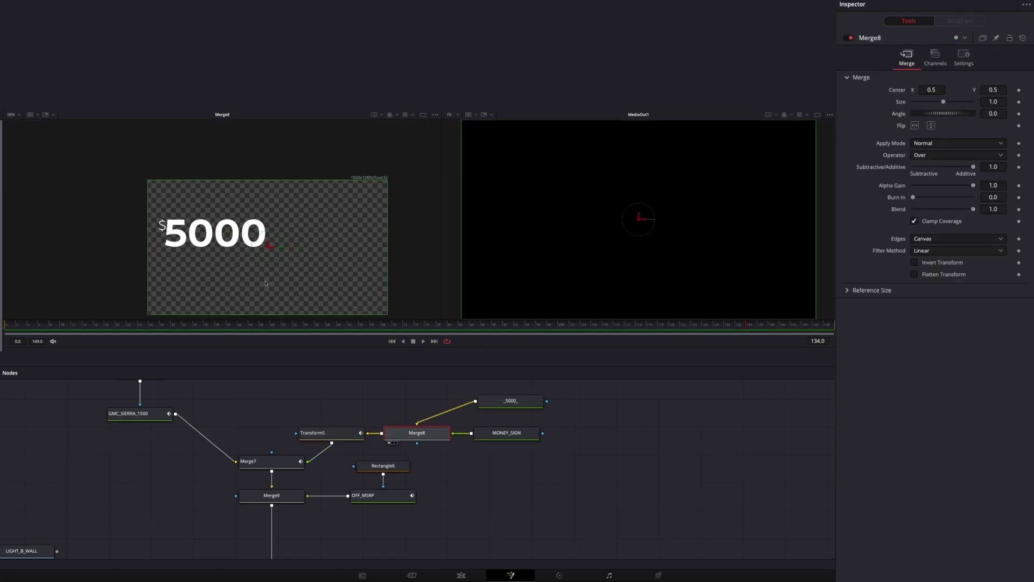
left_click(145, 415)
key("1")
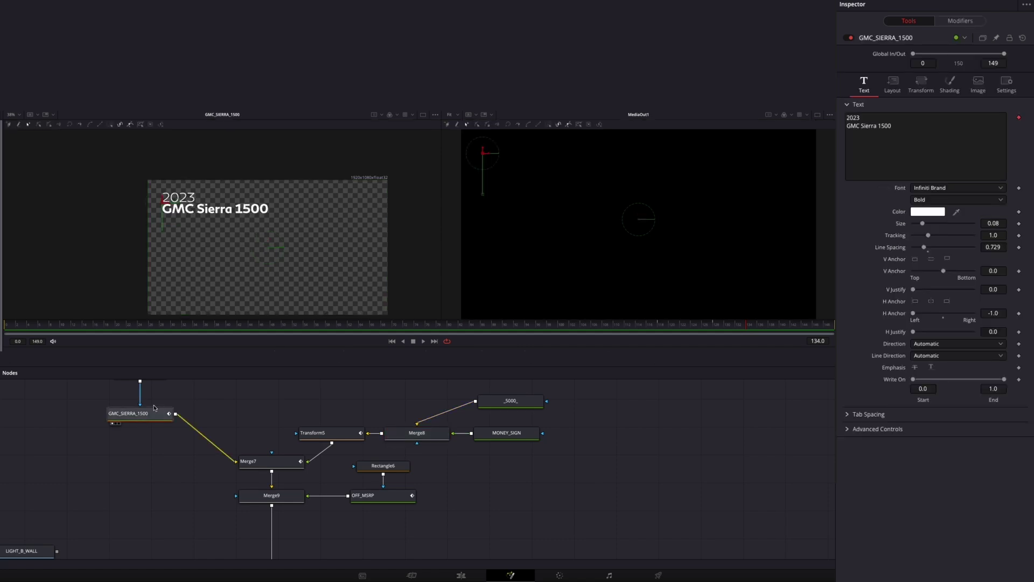
key("Left")
Show OFF_MSRP alone in the viewer and scrub through its slide-in animation to frame 99.
left_click(404, 494)
key("1")
left_click(478, 326)
left_click_drag(477, 326, 581, 329)
left_click_drag(476, 327, 554, 329)
Inspect the Rectangle4 and Rectangle6 masks, and show the price output of Transform5 in the viewer.
scroll(204, 397, "up", 3)
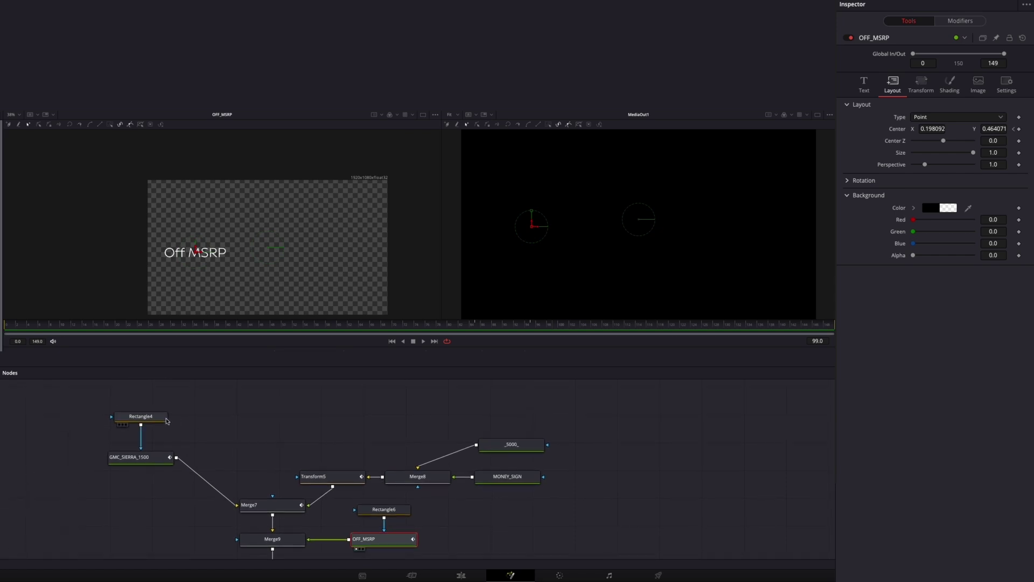
left_click(157, 415)
left_click(382, 508)
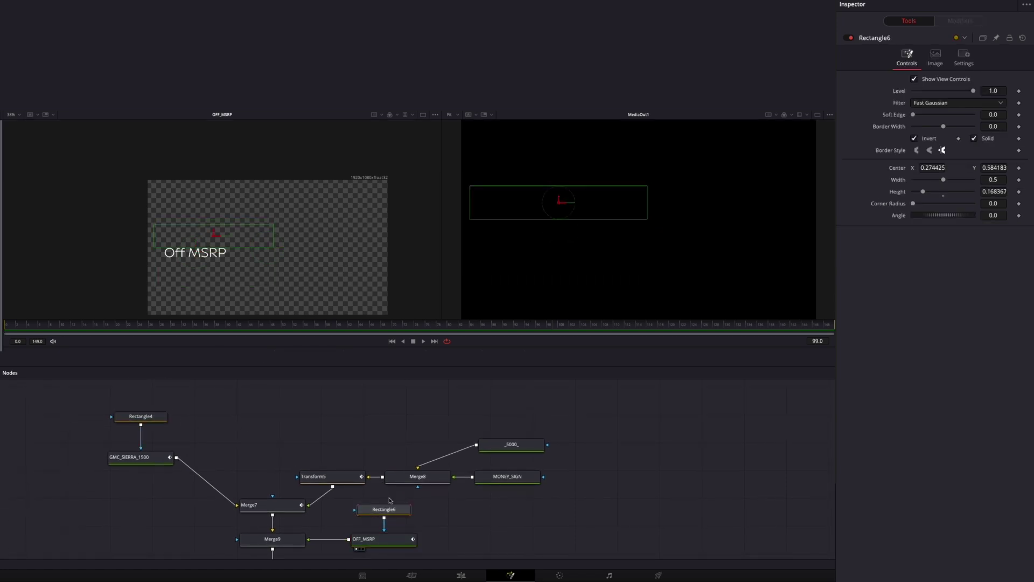
key("1")
left_click(345, 477)
key("1")
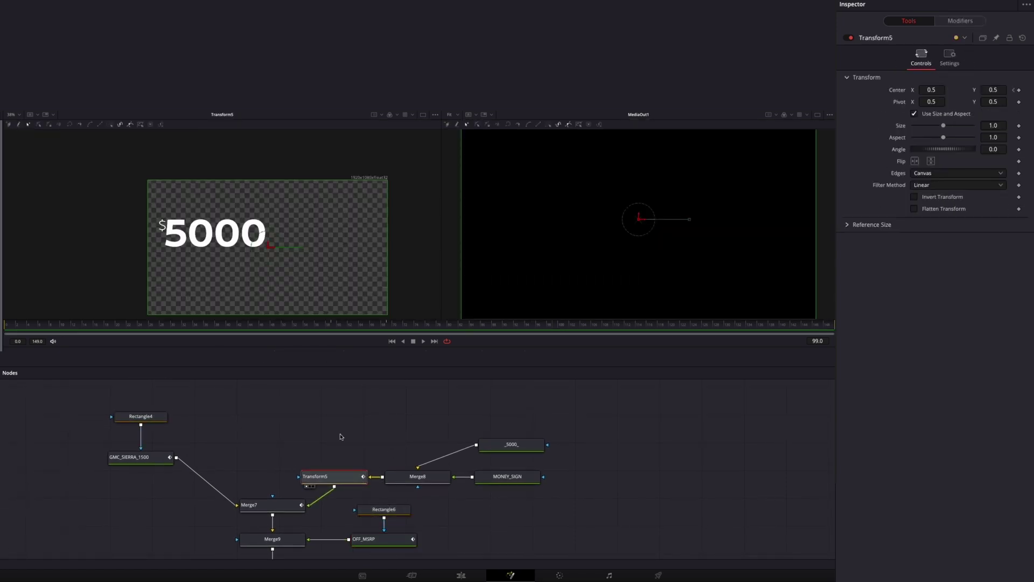
Show Merge9 in the viewer and examine where the Rectangle6 mask sits over the price above Off MSRP.
left_click(272, 539)
key("1")
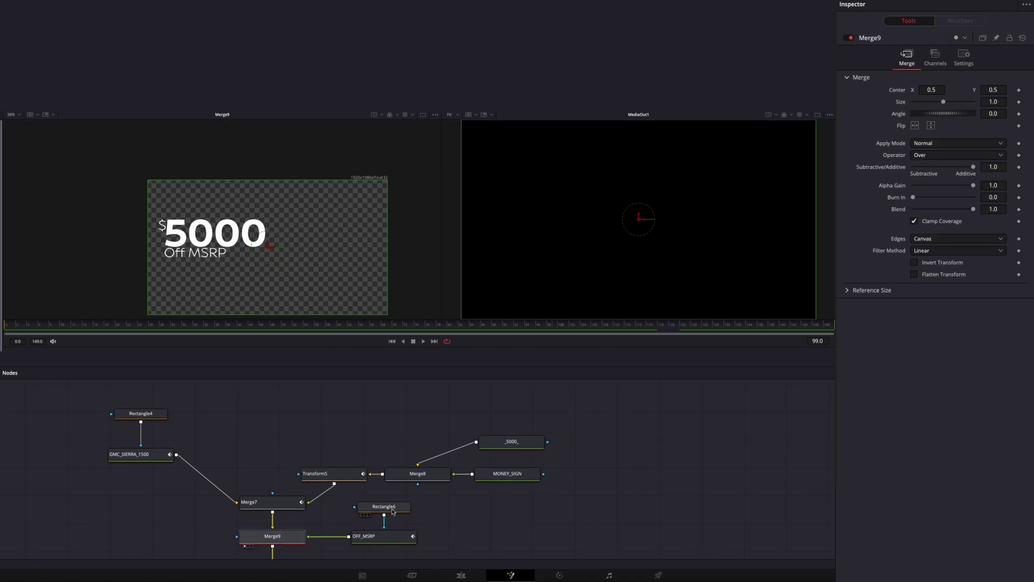
left_click(371, 508)
scroll(189, 237, "up", 2)
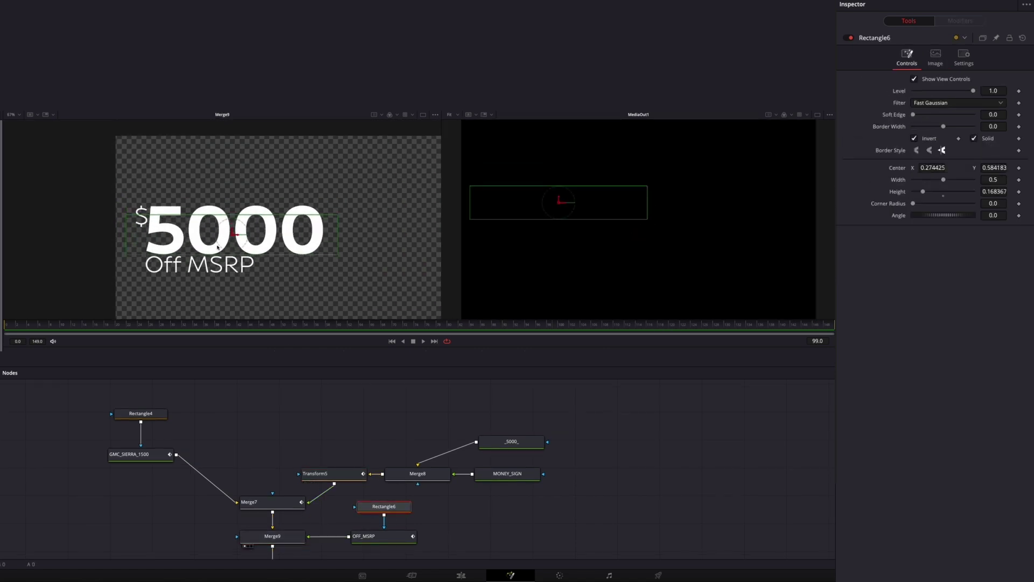
scroll(374, 240, "down", 2)
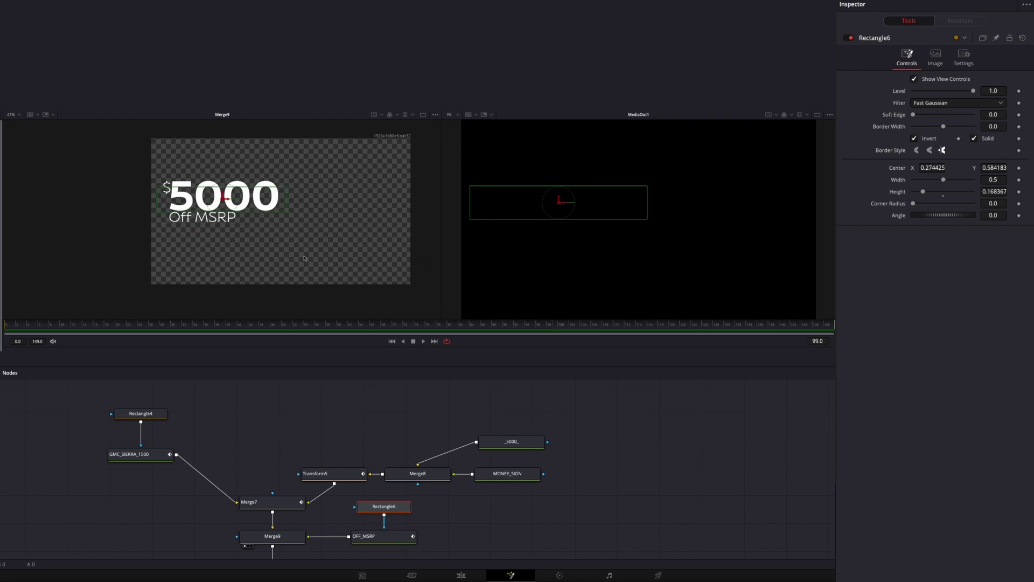
Show Transform3 in the viewer and examine how it repositions the complete text block at frame 134.
scroll(355, 393, "down", 10)
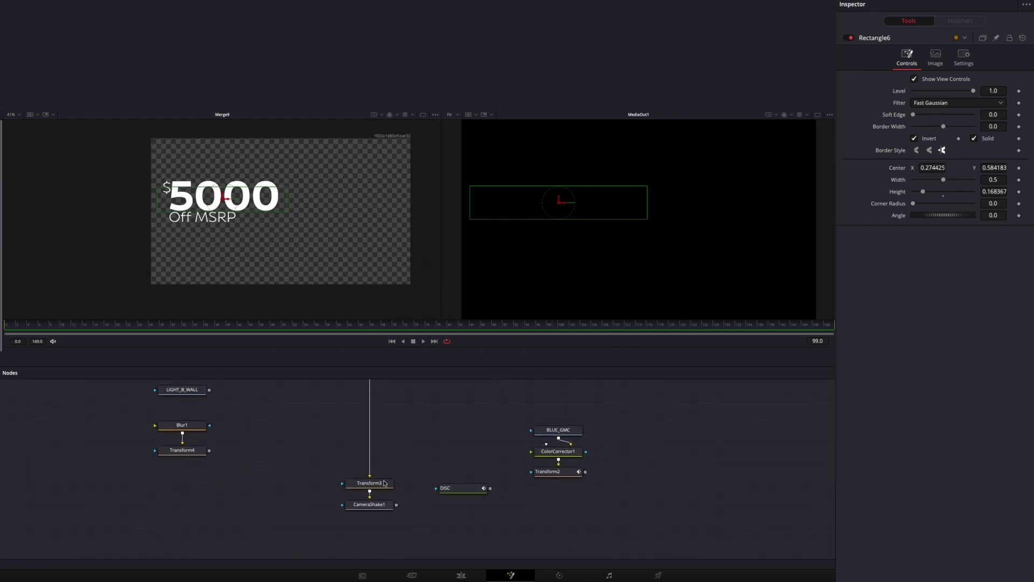
left_click(369, 482)
key("1")
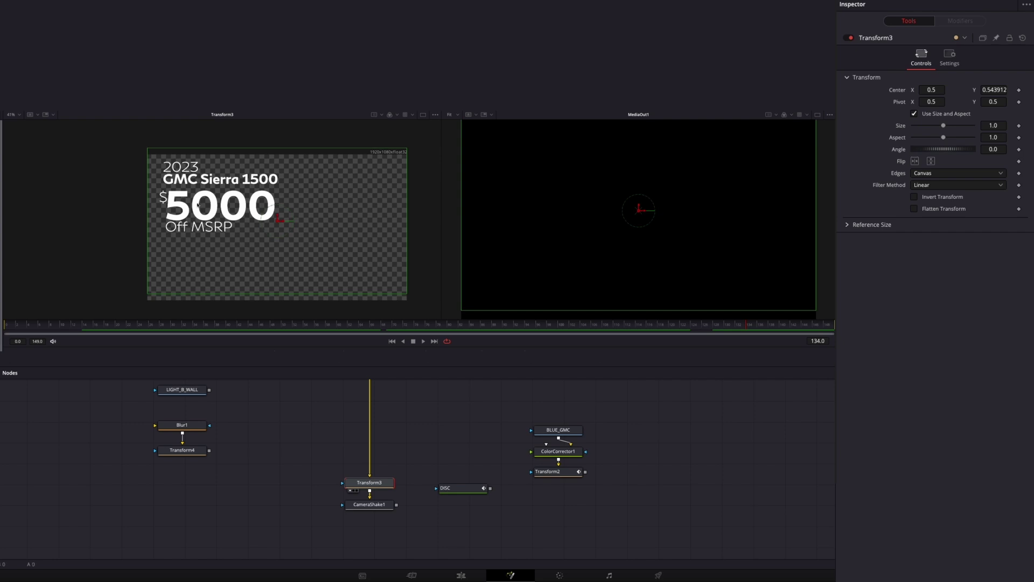
Show CameraShake1 in the viewer and scrub through its subtle text movement to frame 142.
left_click(369, 504)
key("1")
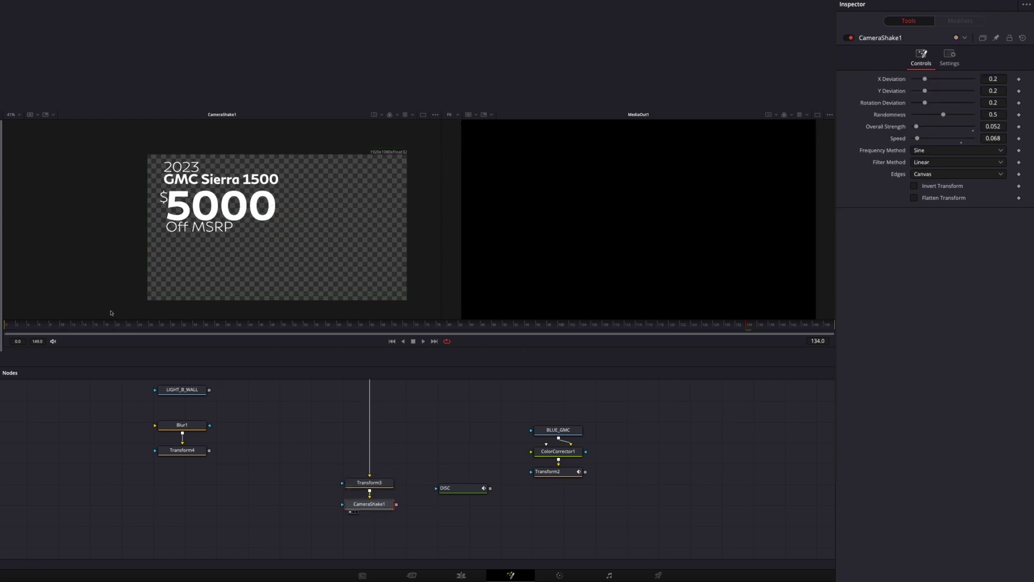
left_click_drag(23, 326, 793, 327)
left_click(385, 505)
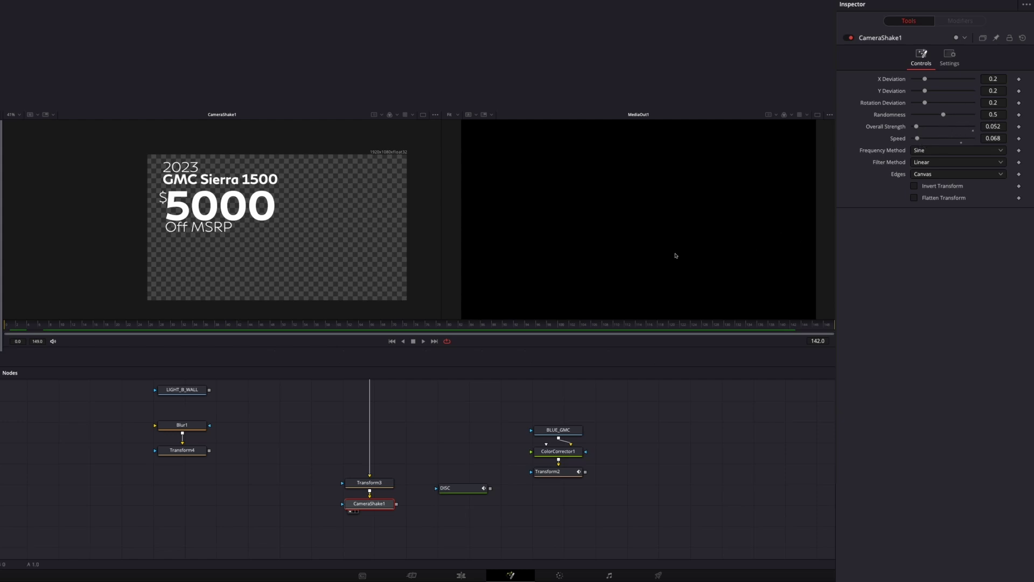
Try CameraShake1 at the default Overall Strength of 1.0 and Speed of 0.8, play the result, and undo both changes.
double_click(903, 130)
double_click(898, 139)
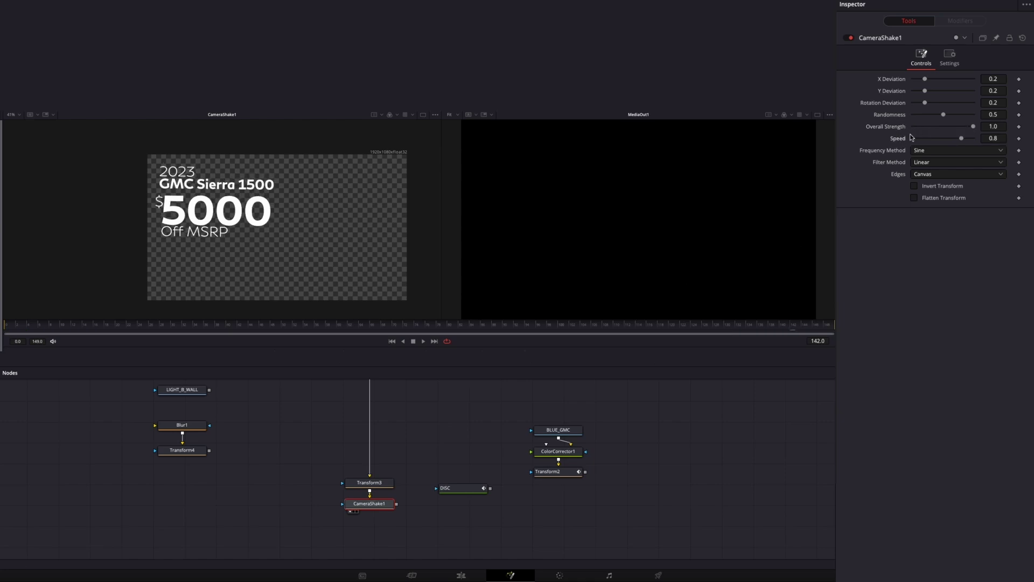
left_click(421, 341)
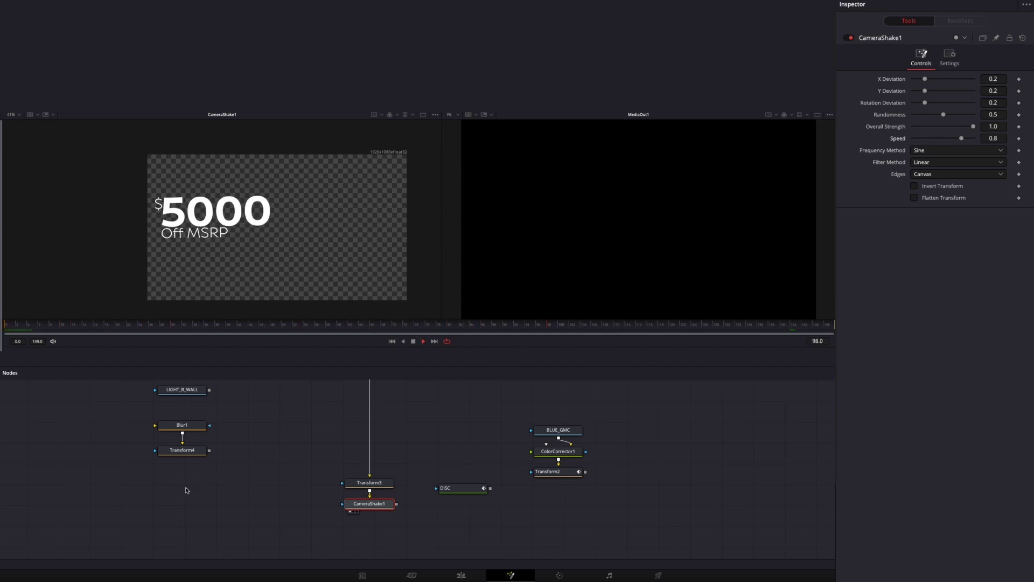
key("space")
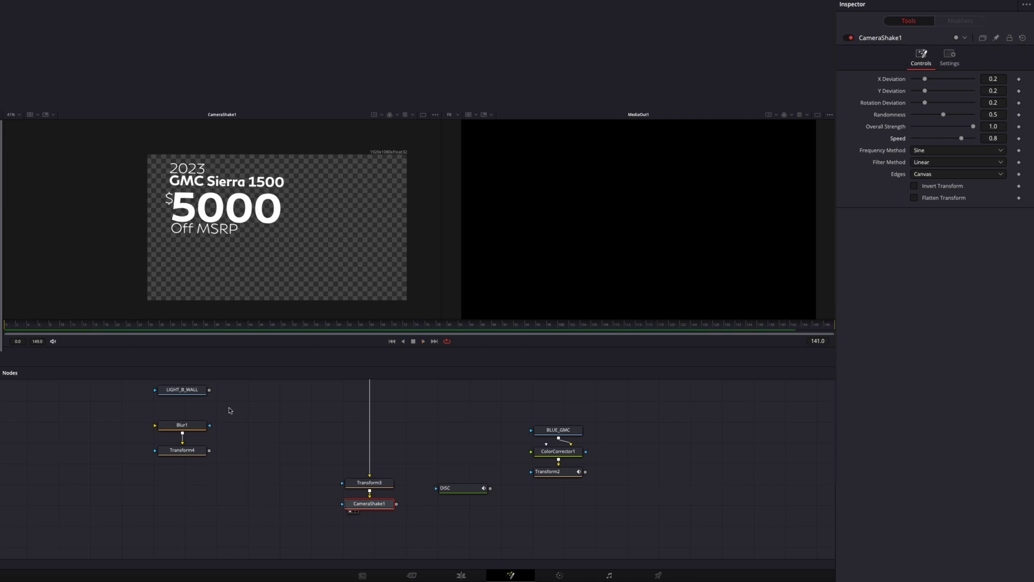
key("ctrl+z")
key("ctrl+z")
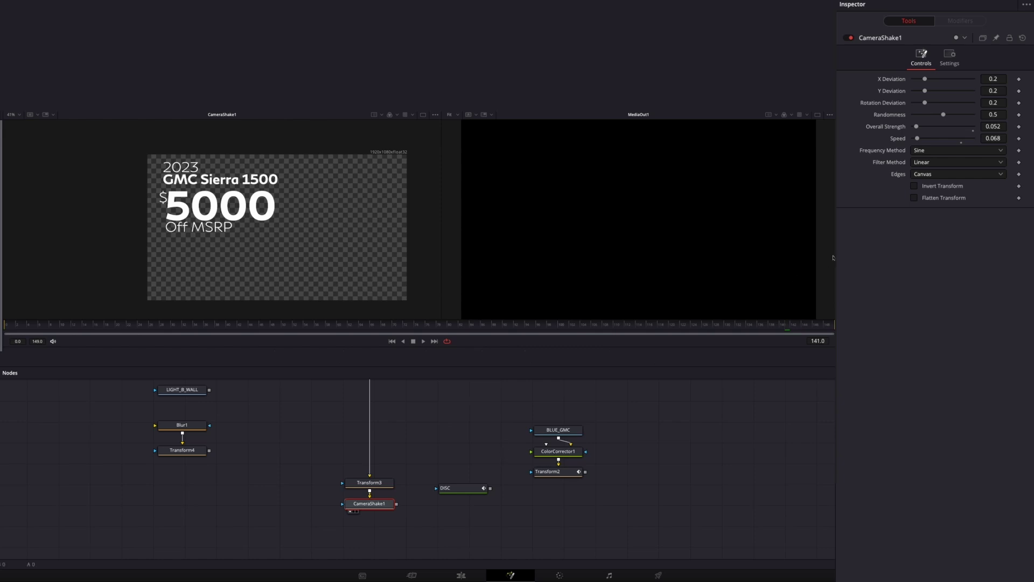
Move the DISC node slightly upward, show it in the viewer, and examine its disclaimer text up close.
scroll(457, 422, "up", 2)
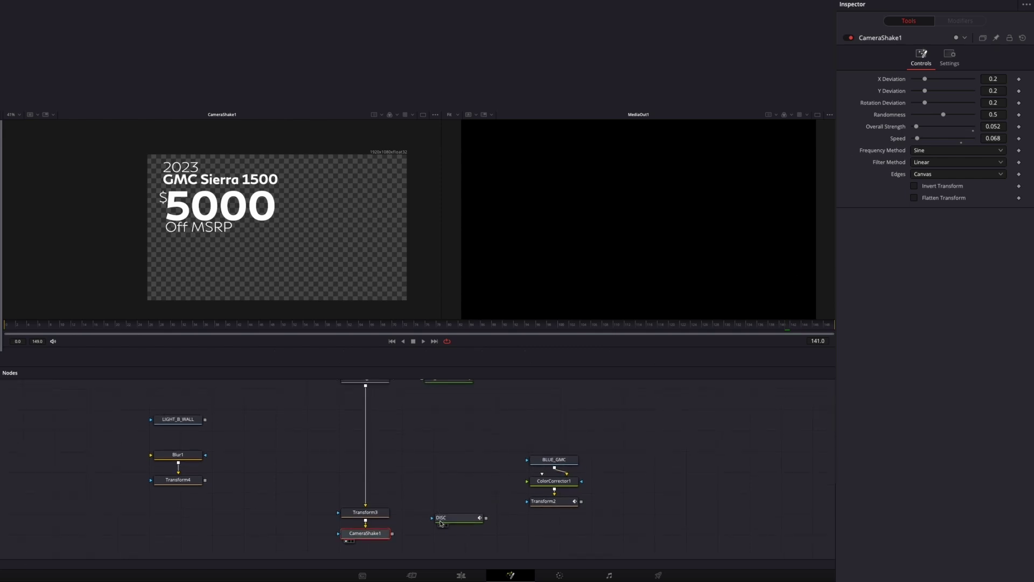
left_click_drag(457, 523, 447, 483)
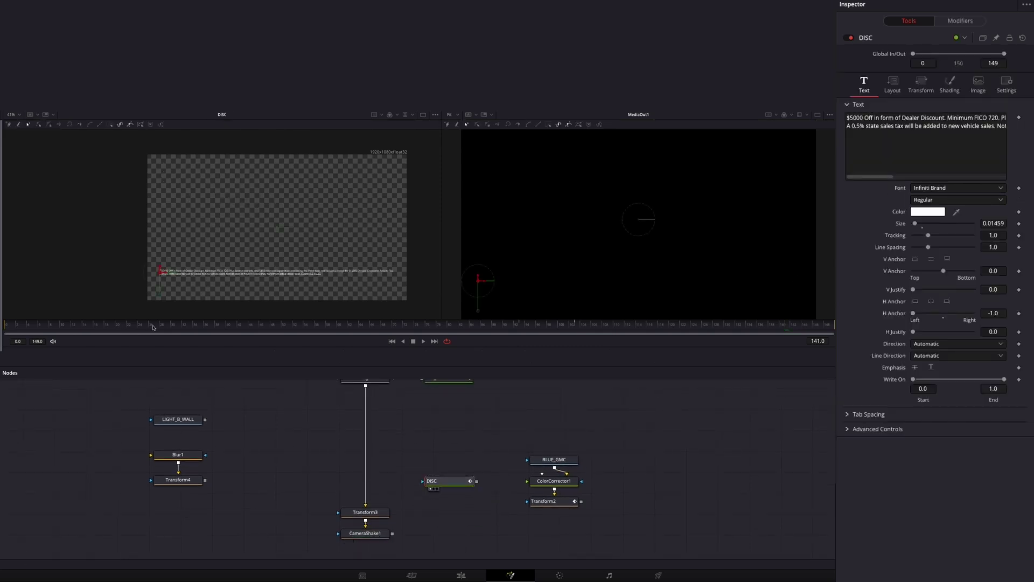
scroll(299, 384, "left", 3)
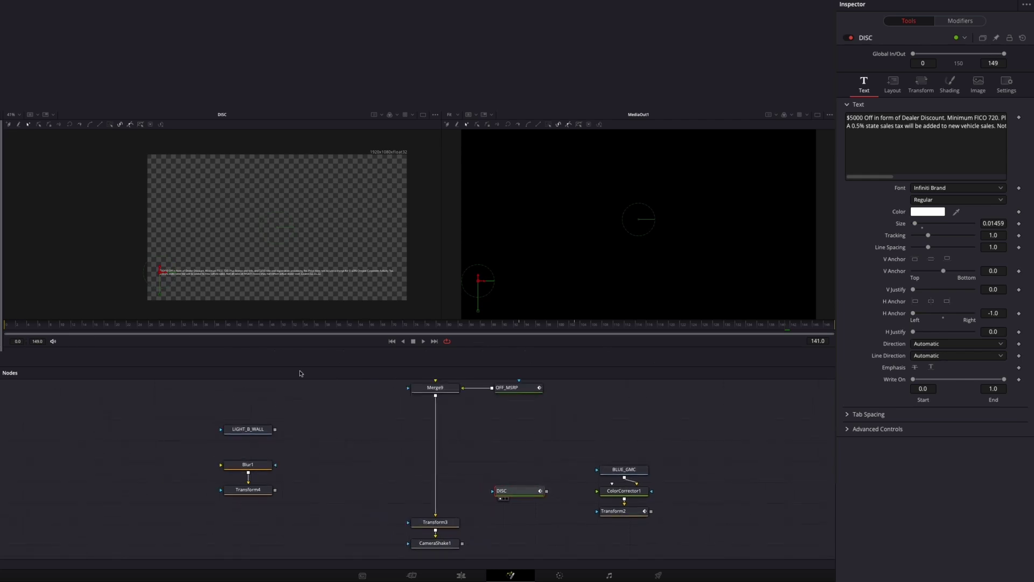
scroll(231, 279, "left", 1)
scroll(231, 279, "up", 5)
scroll(300, 284, "left", 1)
scroll(301, 284, "right", 10)
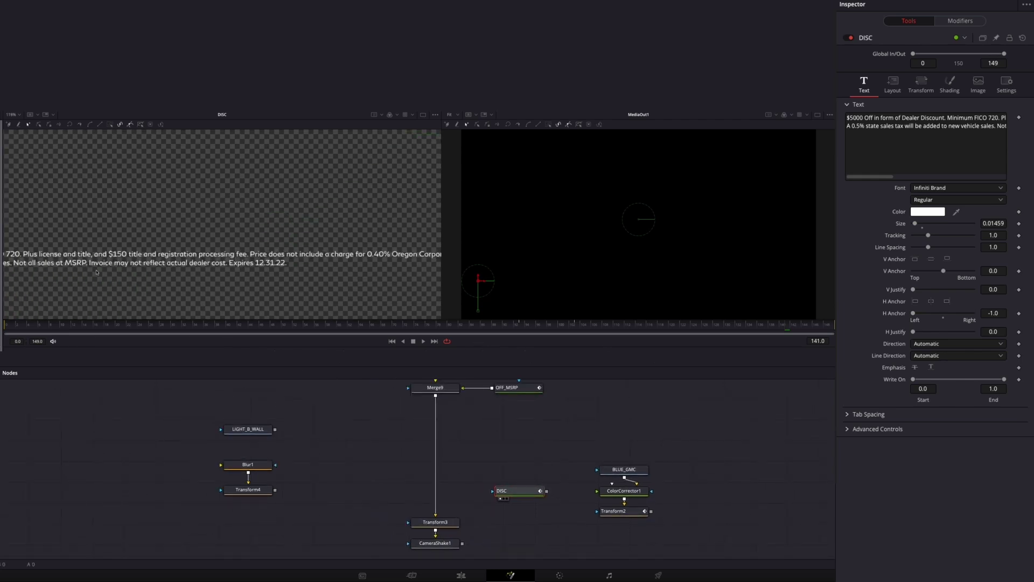
Examine the full width of the disclaimer text in the DISC node and scrub back to frame 116.
scroll(149, 288, "left", 2)
scroll(177, 284, "down", 3)
scroll(196, 280, "down", 2)
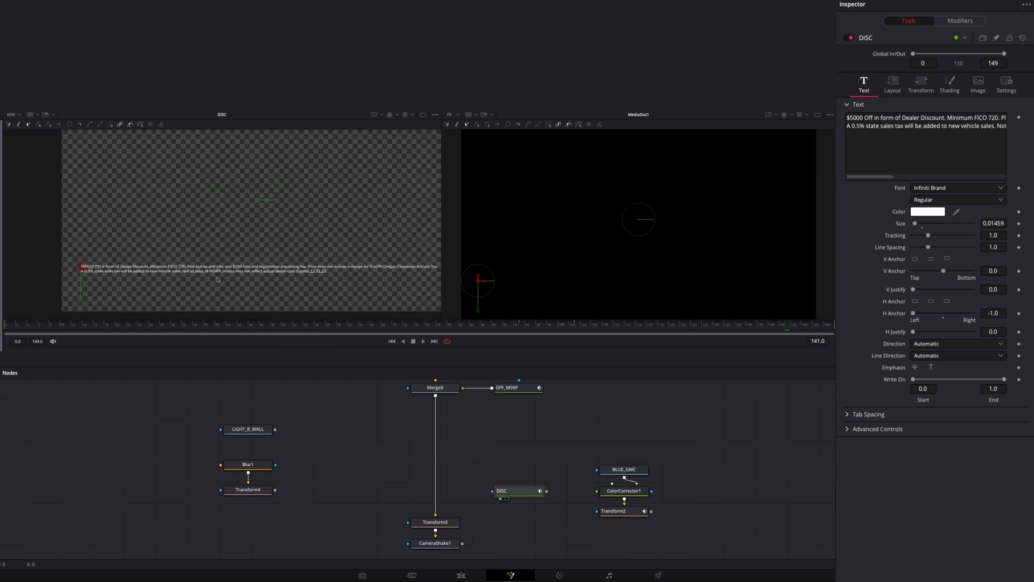
left_click_drag(499, 325, 613, 319)
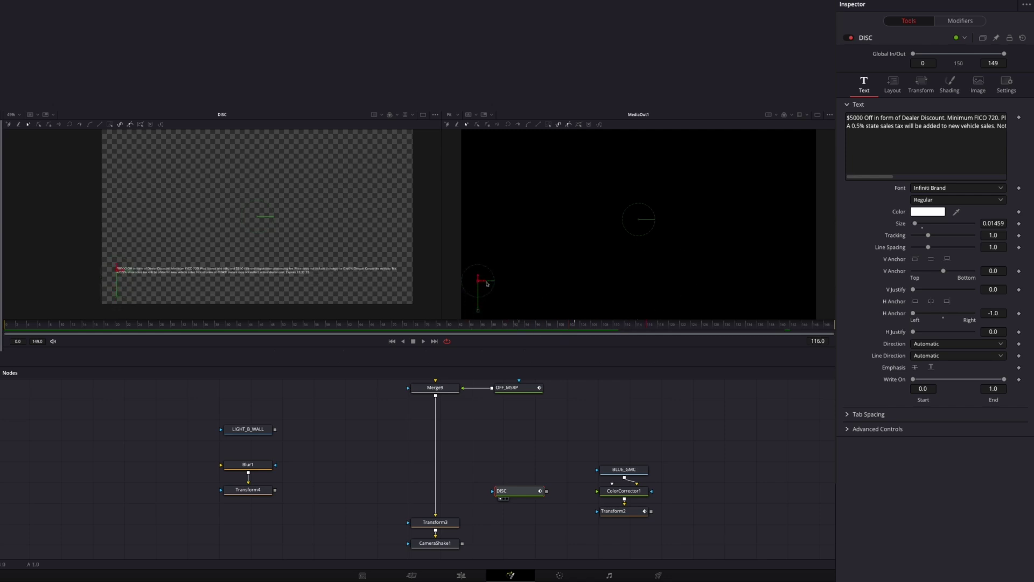
Move BLUE_GMC slightly up, detach it from ColorCorrector1, and nudge ColorCorrector1 up a little.
left_click(641, 510)
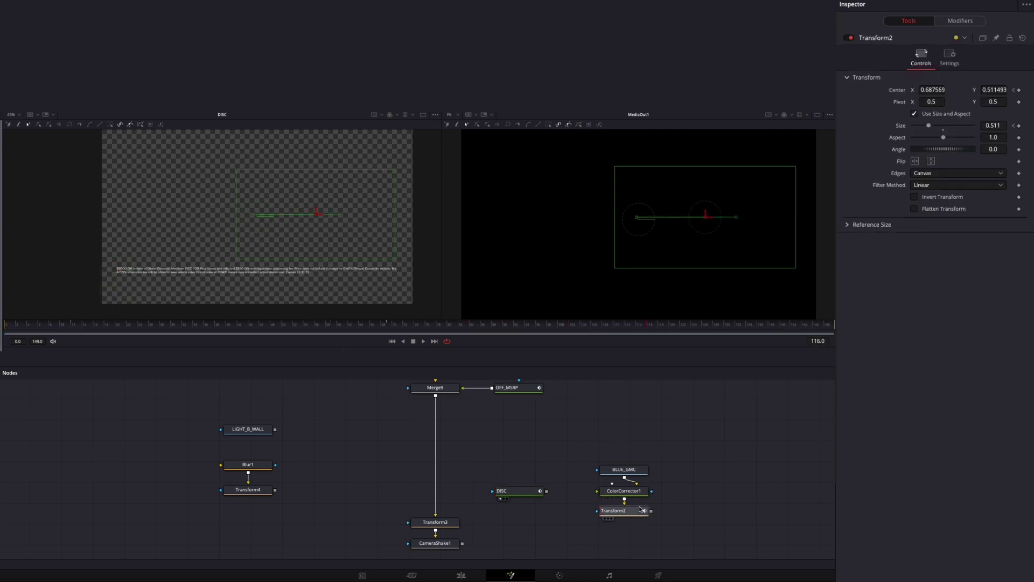
left_click_drag(628, 470, 630, 450)
left_click_drag(612, 484, 694, 461)
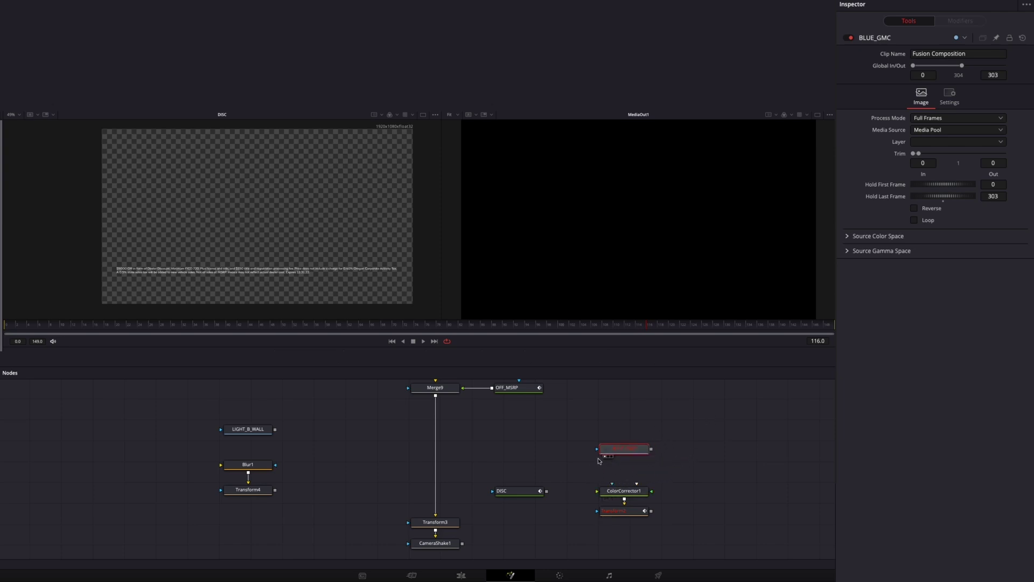
left_click_drag(641, 491, 641, 485)
Examine how Transform2 animates the truck's position and size by scrubbing between frames 58 and 70.
left_click(623, 510)
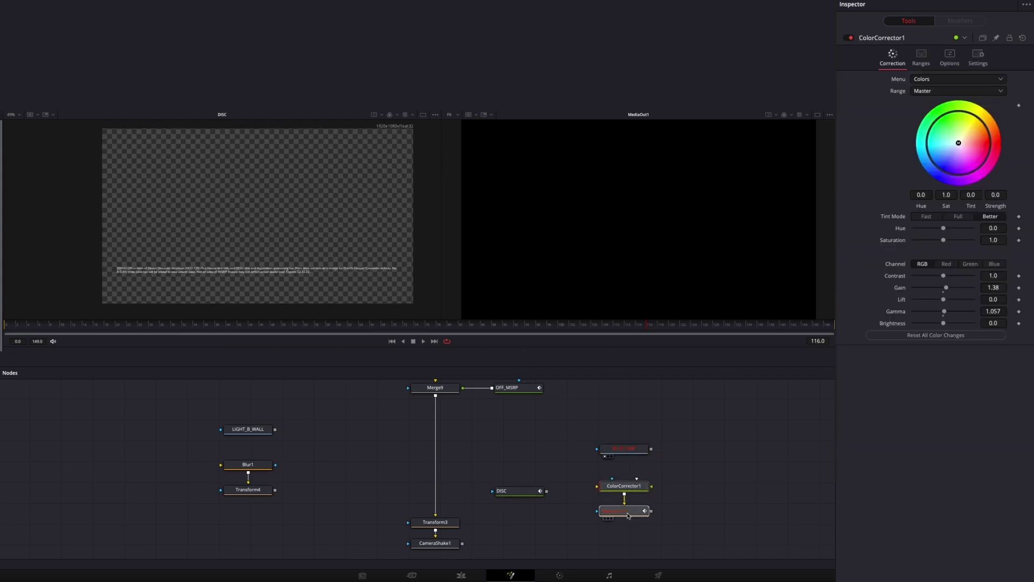
mouse_move(338, 328)
left_mouse_down()
mouse_move(392, 329)
mouse_move(334, 329)
left_mouse_up()
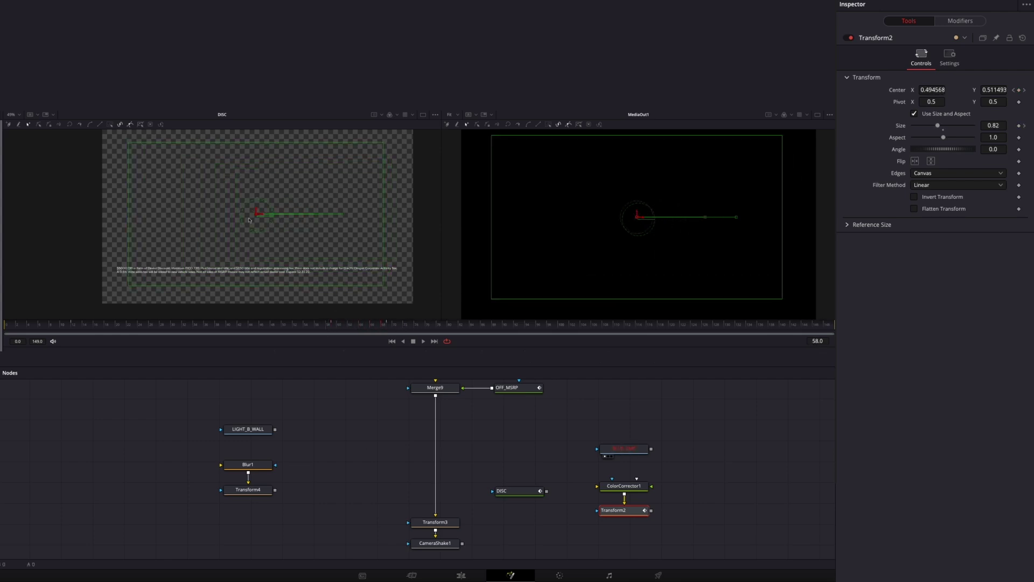
left_click_drag(334, 331, 393, 330)
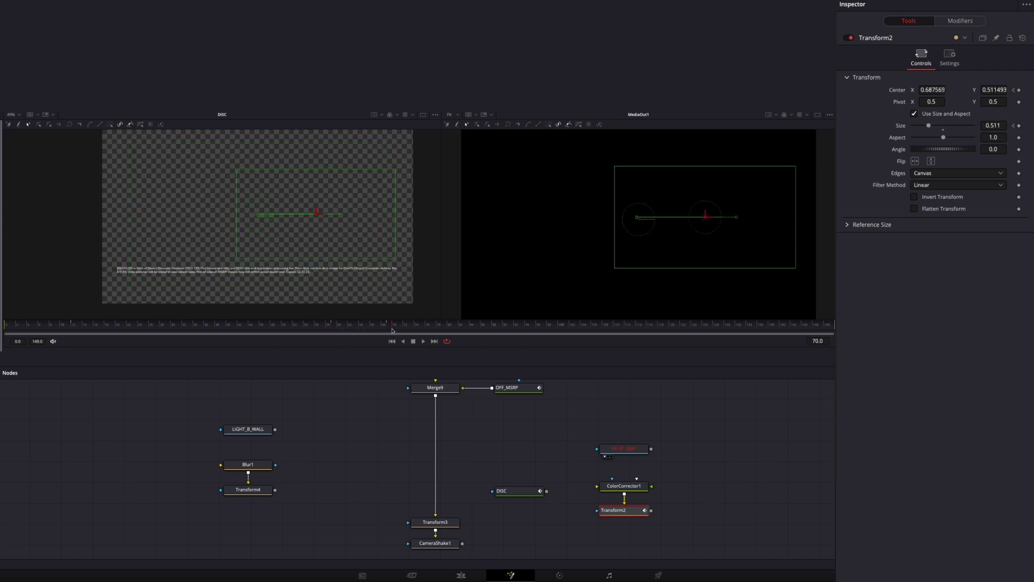
left_click_drag(331, 326, 360, 329)
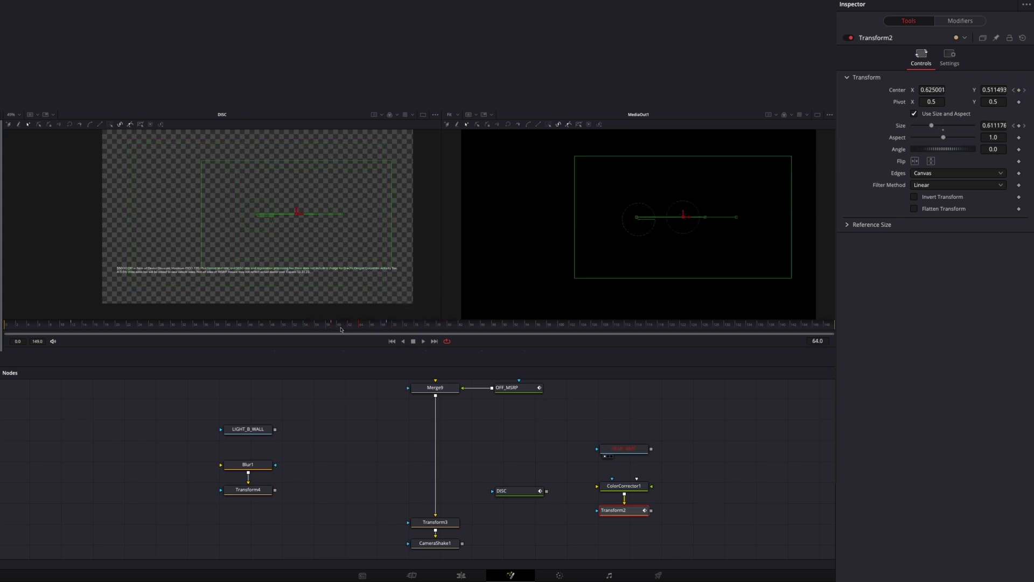
Inspect LIGHT_B_WALL, Blur1 and Transform4 of the background branch and show their output in the viewer.
left_click(267, 465)
left_click(262, 431)
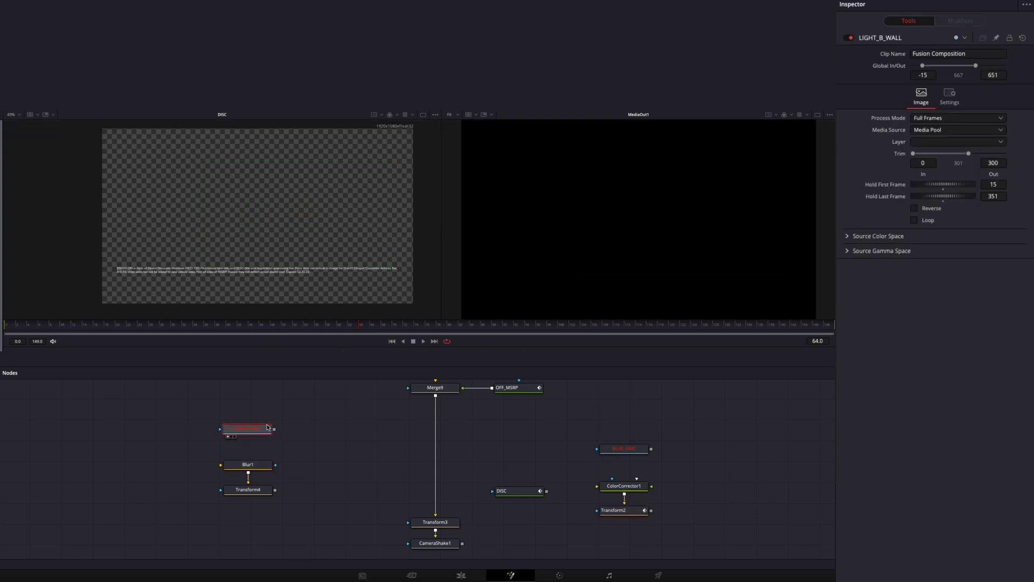
left_click(267, 467)
key("1")
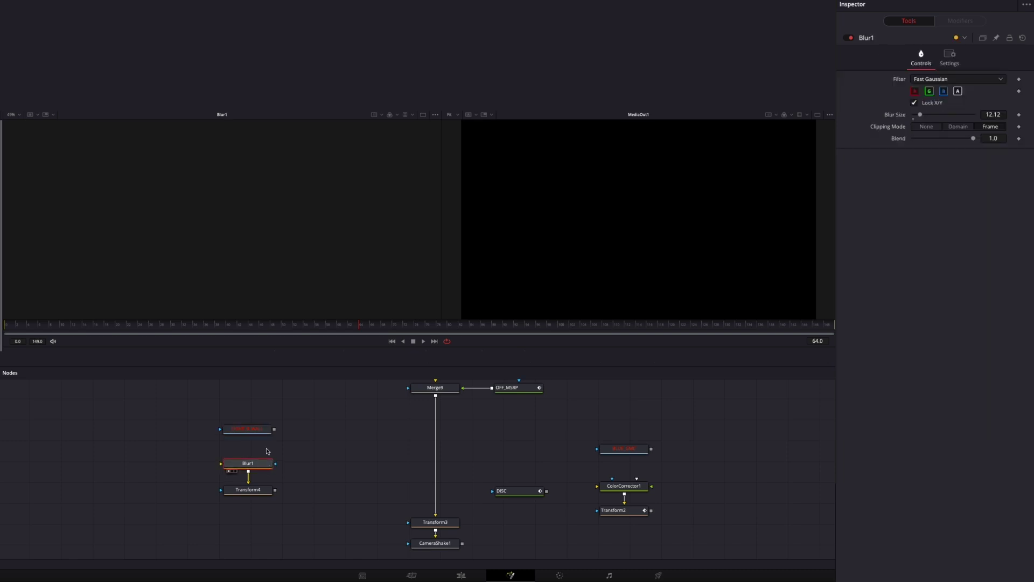
left_click(260, 490)
key("1")
left_click_drag(259, 490, 164, 449)
Show CameraShake1 in the viewer and scrub to frame 139 to review the complete text animation.
left_click_drag(475, 478, 574, 481)
left_click(484, 498)
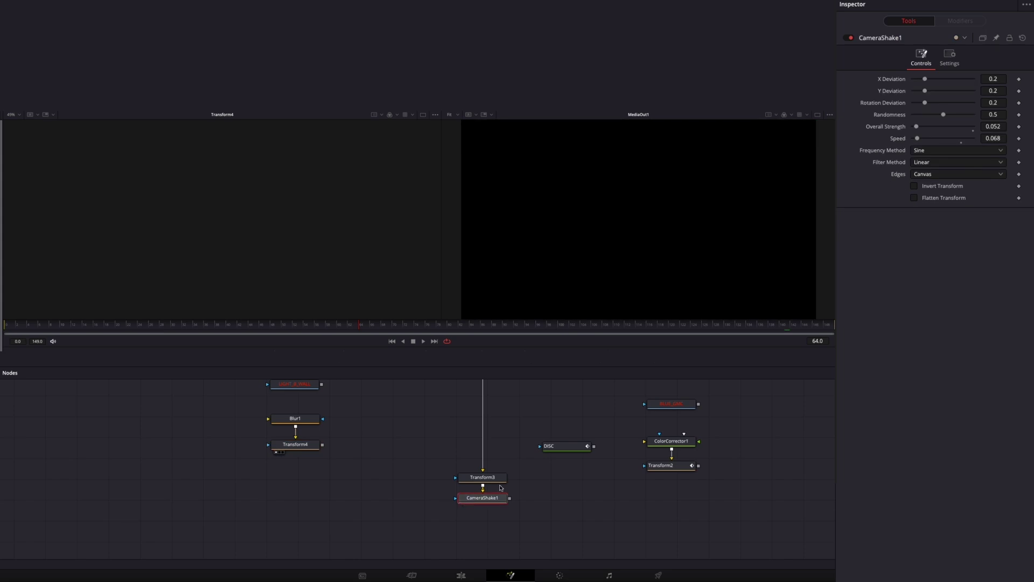
key("1")
left_click_drag(62, 327, 785, 346)
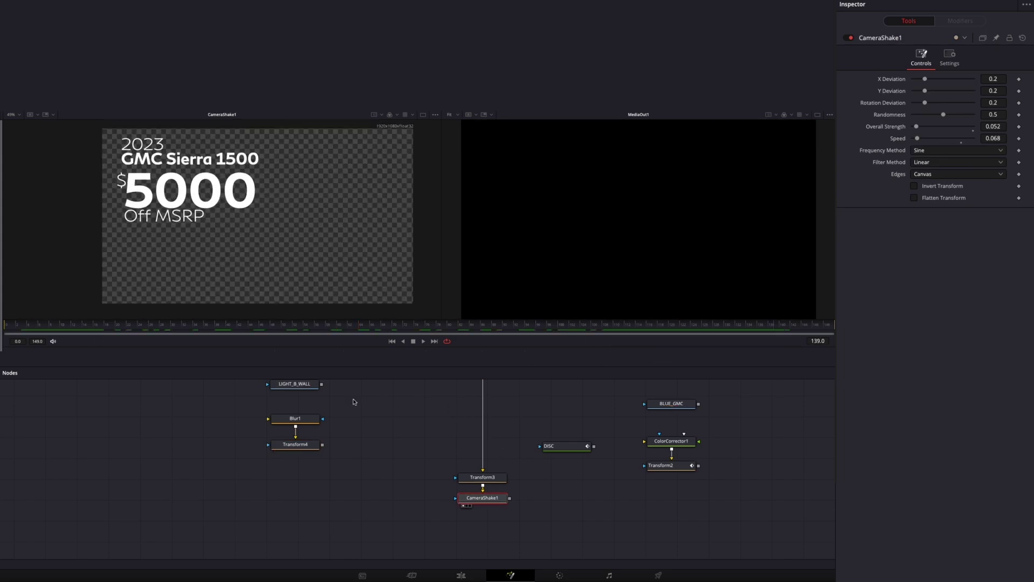
left_click_drag(225, 357, 441, 509)
left_click_drag(372, 499, 362, 499)
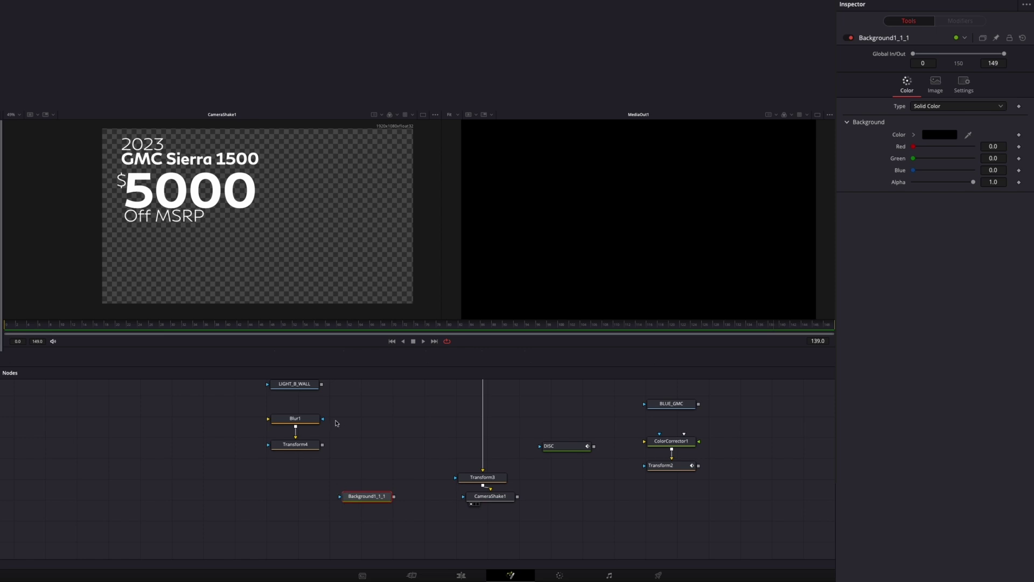
key("Delete")
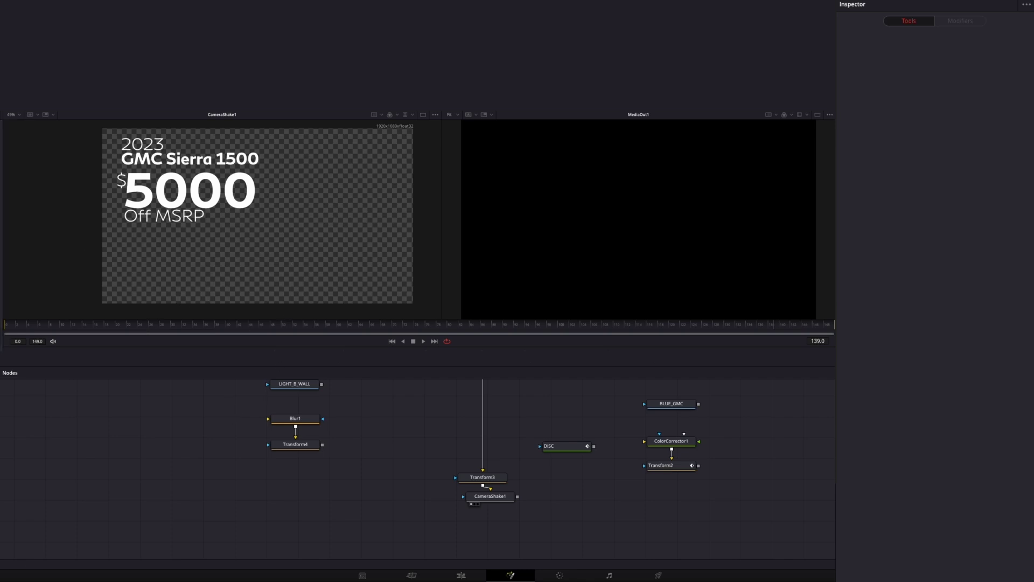
Bring a media clip into the node graph, add a Merge after CameraShake1, and connect the clip to it.
left_click_drag(2, 400, 589, 481)
left_click_drag(506, 497, 452, 409)
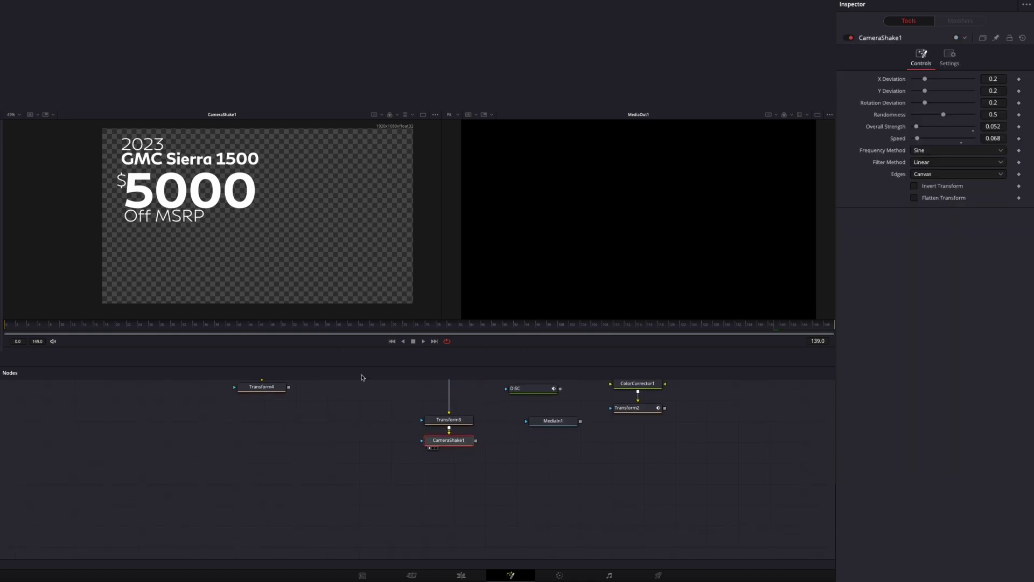
left_click(436, 363)
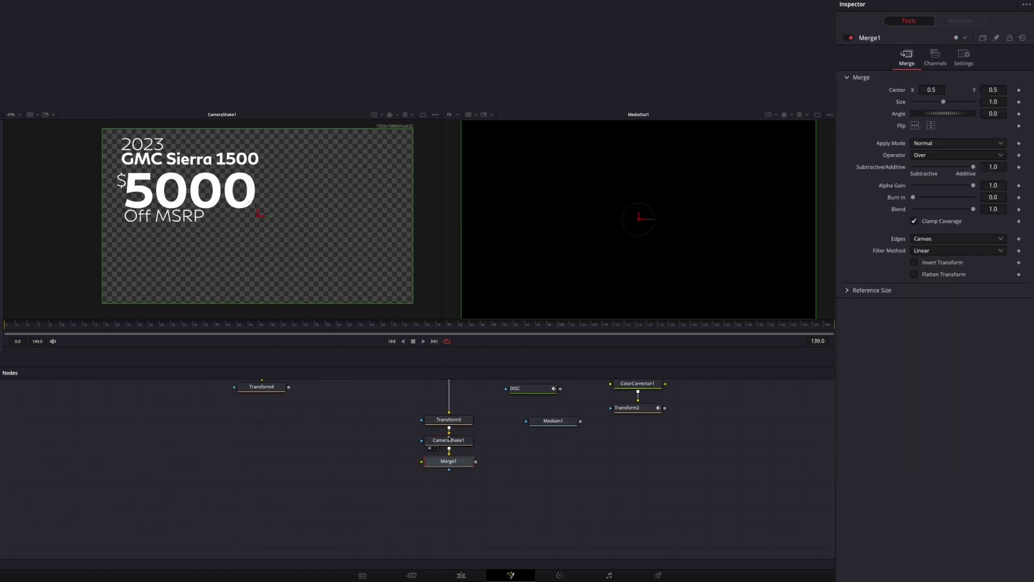
left_click(572, 423)
left_click_drag(580, 421, 477, 468)
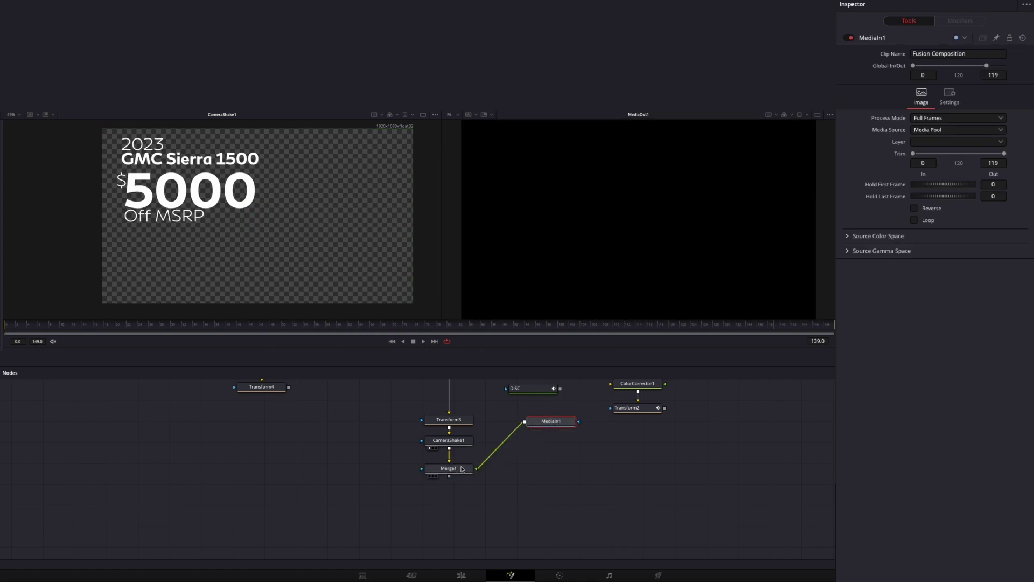
Show Merge1 in the viewer at frame 89 and adjust the position of the MediaIn1 node.
left_click_drag(458, 326, 496, 325)
left_click_drag(562, 422, 559, 423)
left_click(453, 468)
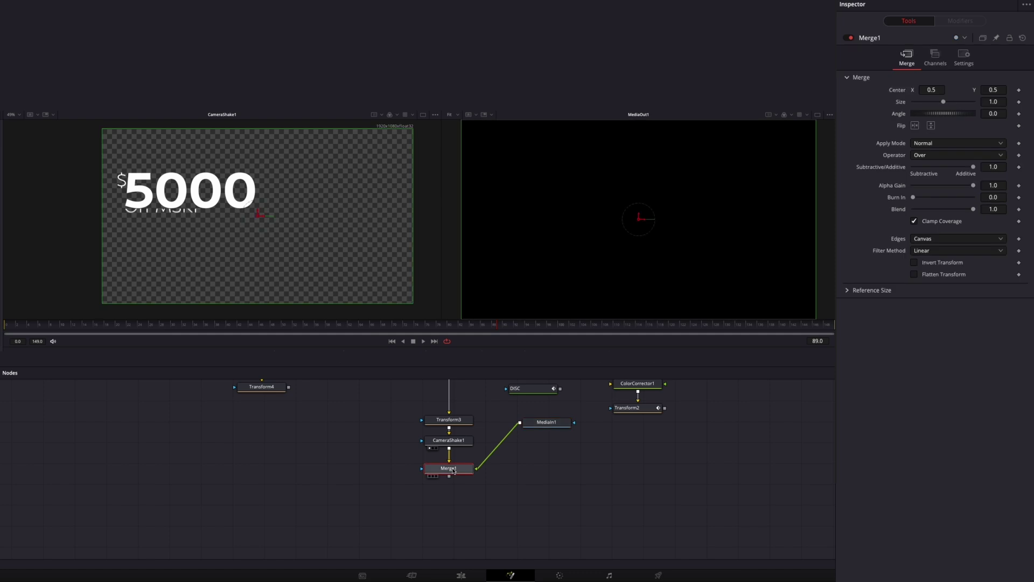
key("1")
left_click_drag(546, 422, 547, 420)
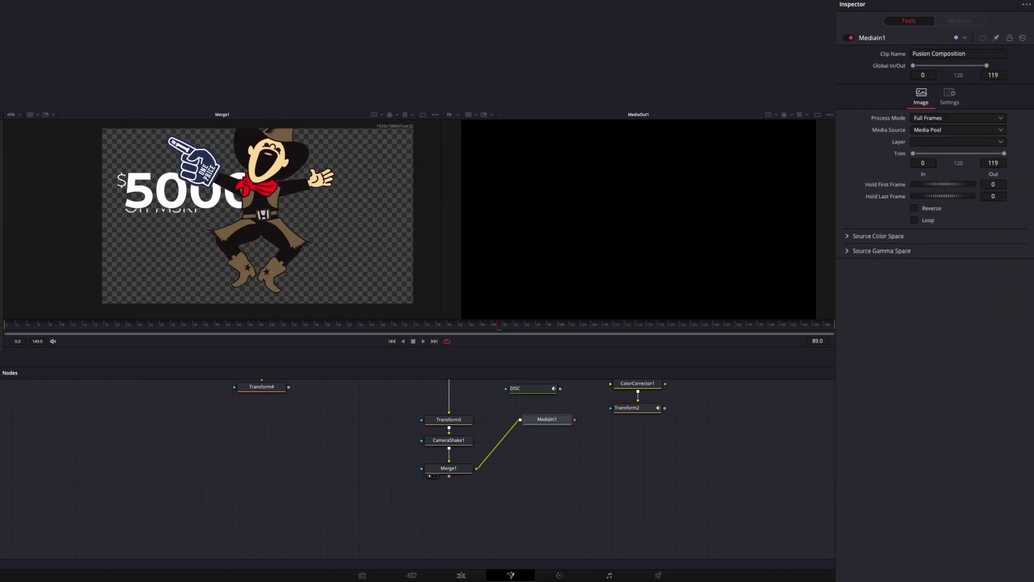
Insert a Transform between MediaIn1 and Merge1, animate its Size down to 0.47, and center the character at about X 0.796, Y 0.546.
key("ctrl+v")
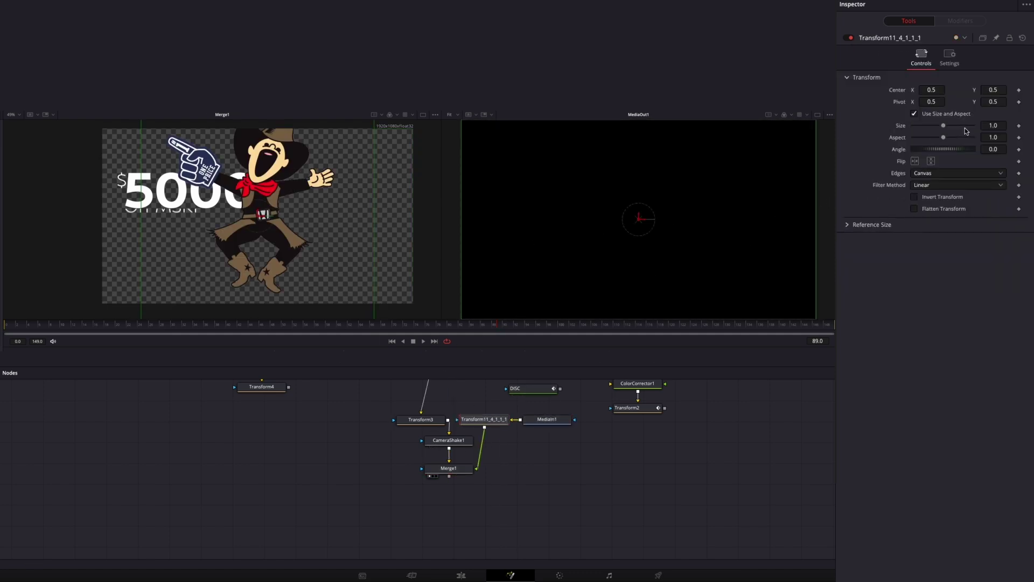
left_click(1019, 126)
left_click_drag(994, 127, 966, 127)
left_click_drag(257, 216, 327, 205)
Place the new Transform node below MediaIn1 and play the character's shrinking animation.
left_click_drag(489, 422, 552, 447)
left_click(469, 327)
left_click(422, 341)
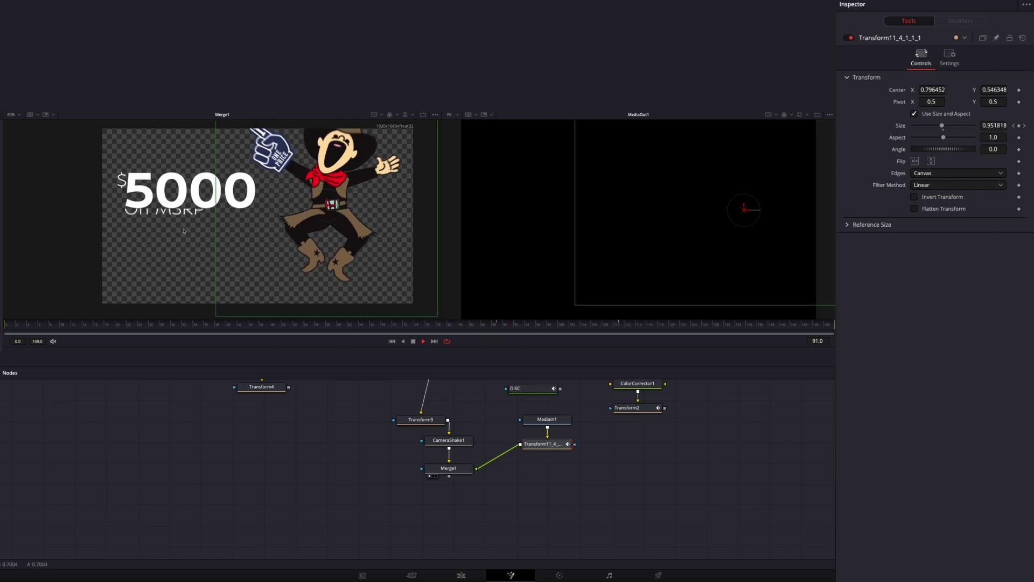
scroll(173, 438, "up", 2)
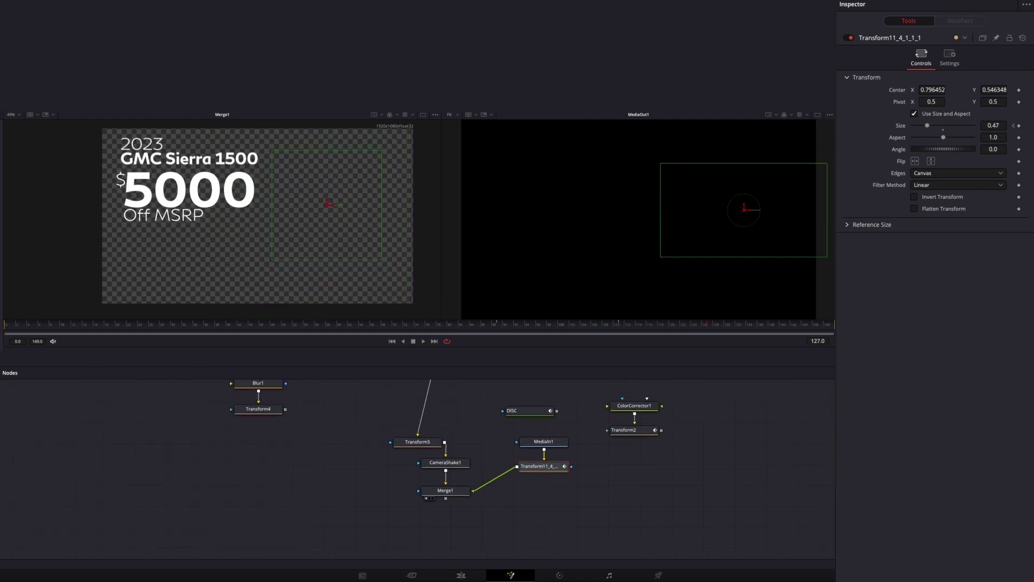
Align CameraShake1 and Merge1 together beneath Transform3.
left_click_drag(498, 456, 422, 498)
left_click_drag(466, 466, 442, 470)
left_click(487, 492)
Review the text branch of the node graph, inspecting the MONEY_SIGN and _5000_ nodes.
scroll(474, 447, "up", 6)
scroll(453, 452, "up", 6)
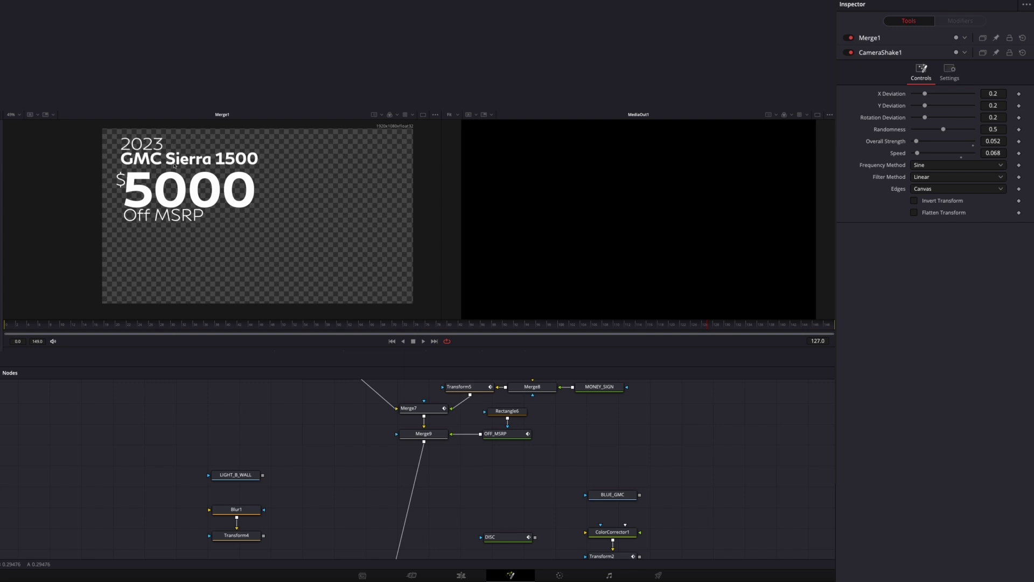
scroll(538, 452, "up", 6)
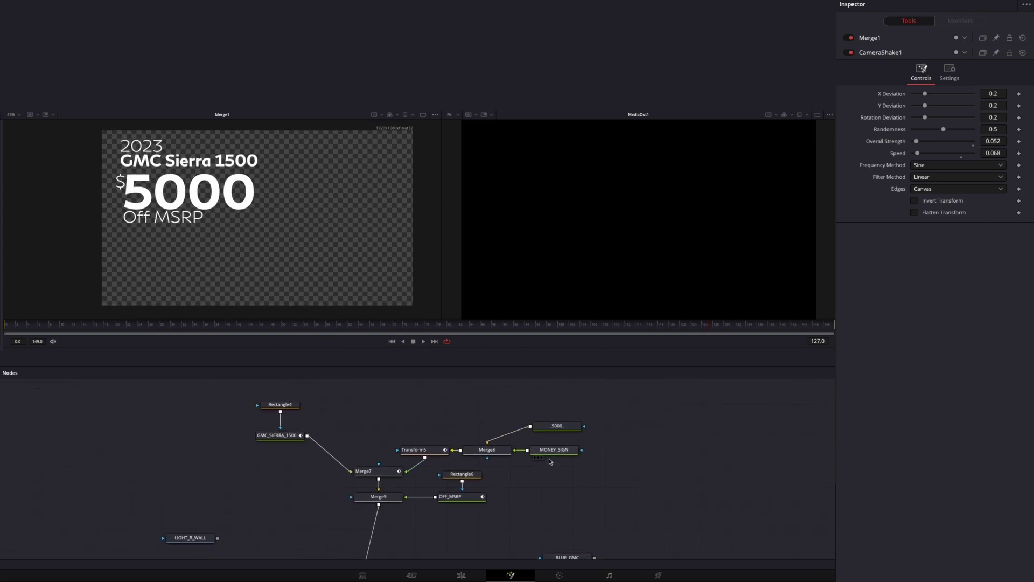
left_click(562, 456)
left_click_drag(567, 426, 568, 424)
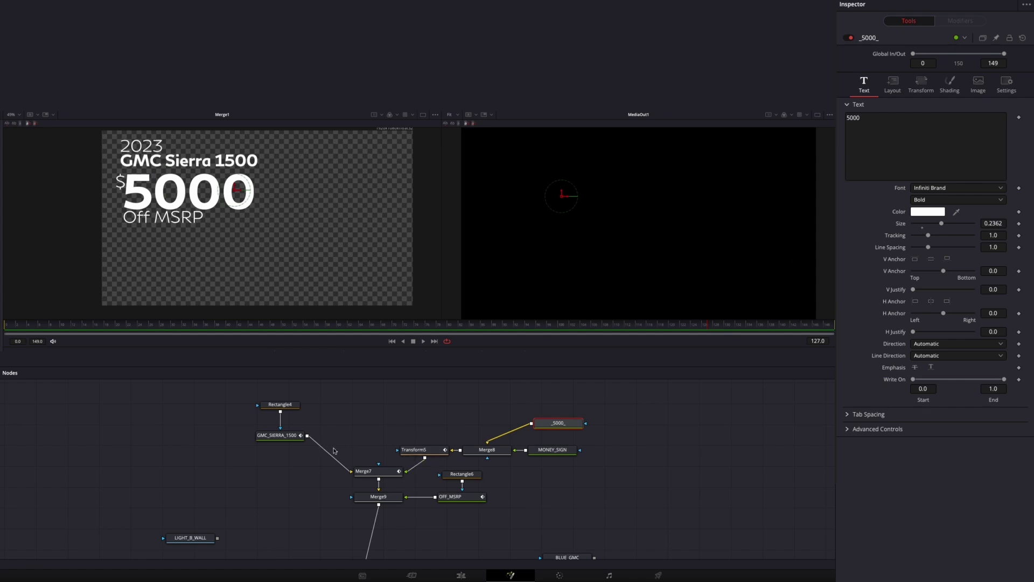
Select MediaIn1 and replace it with another clip.
scroll(323, 397, "down", 7)
scroll(318, 443, "down", 4)
left_click(422, 522)
scroll(430, 443, "down", 7)
scroll(345, 442, "up", 2)
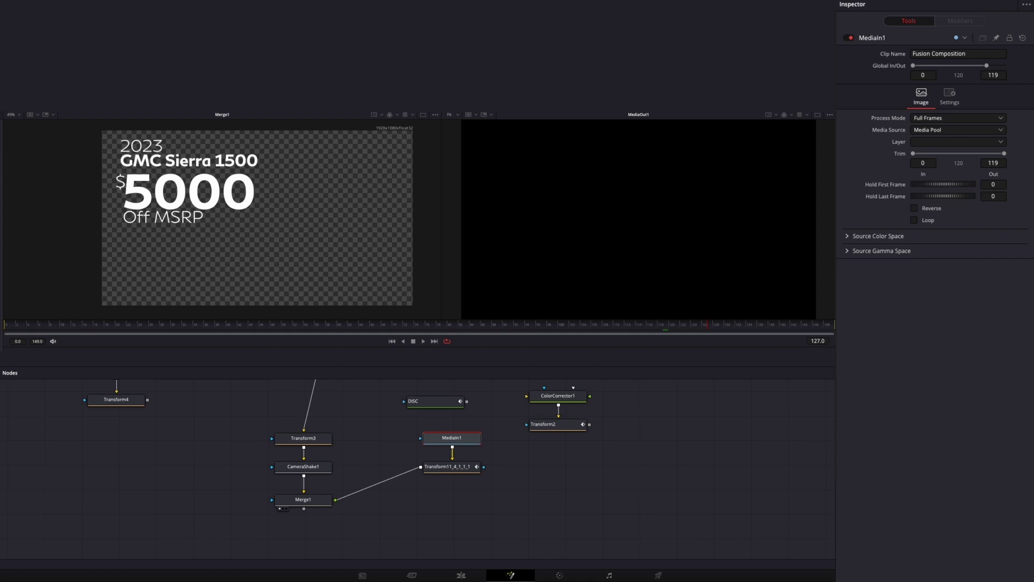
left_click_drag(255, 490, 454, 432)
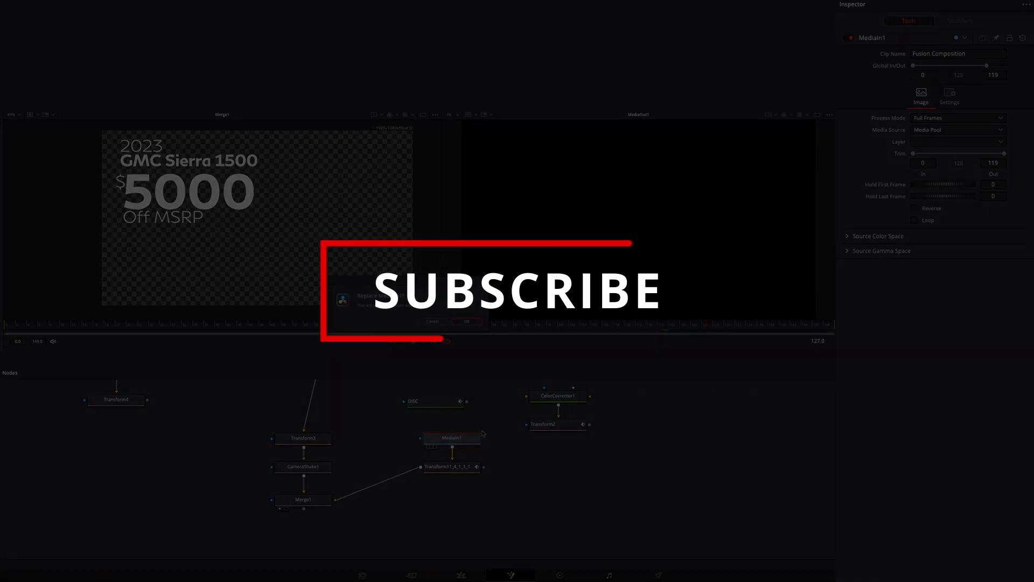